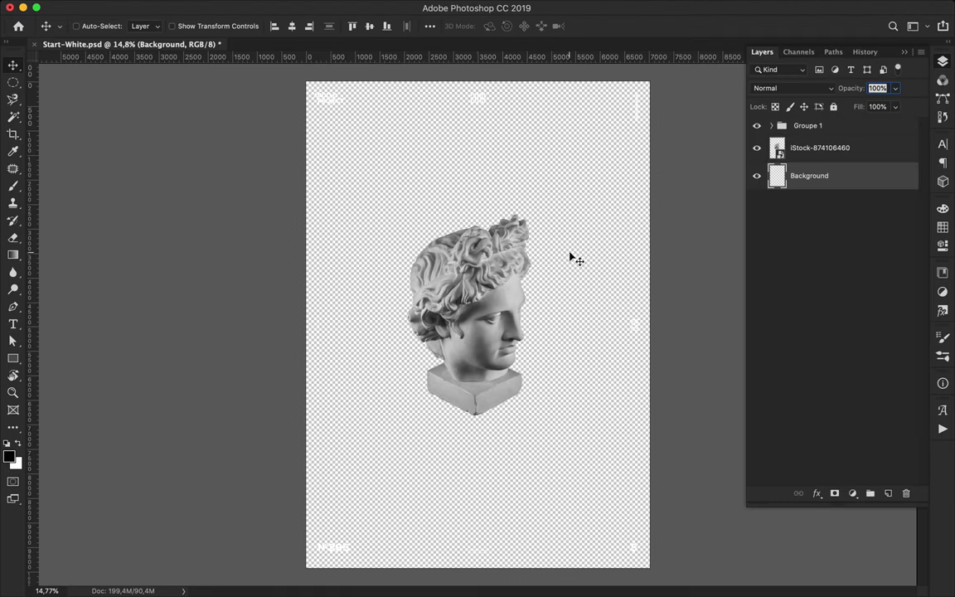
Step: Fill the poster with a solid black rectangle covering the whole canvas
{"action": "key", "text": "u"}
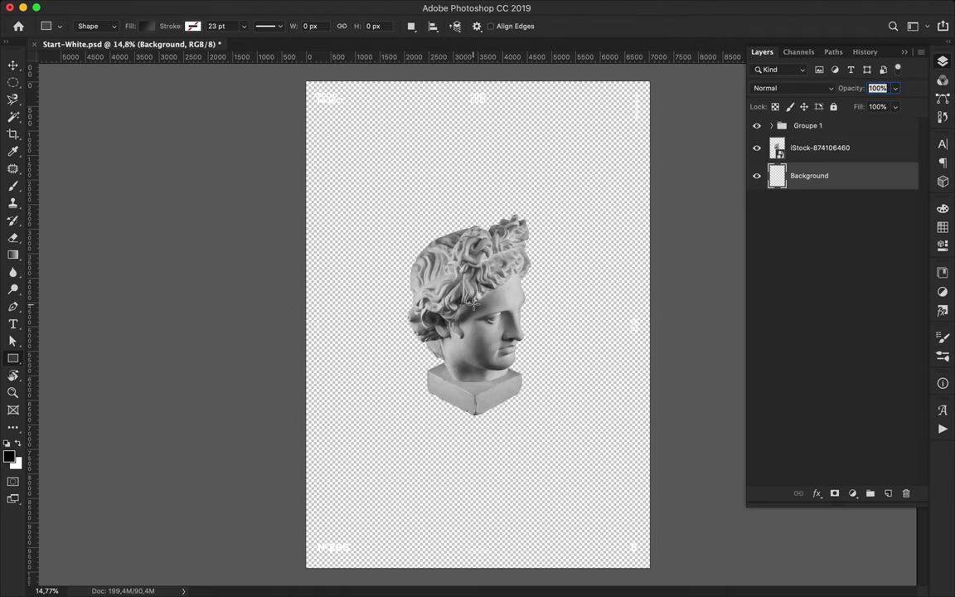
{"action": "left_click", "coordinate": [148, 26]}
{"action": "left_click", "coordinate": [116, 51]}
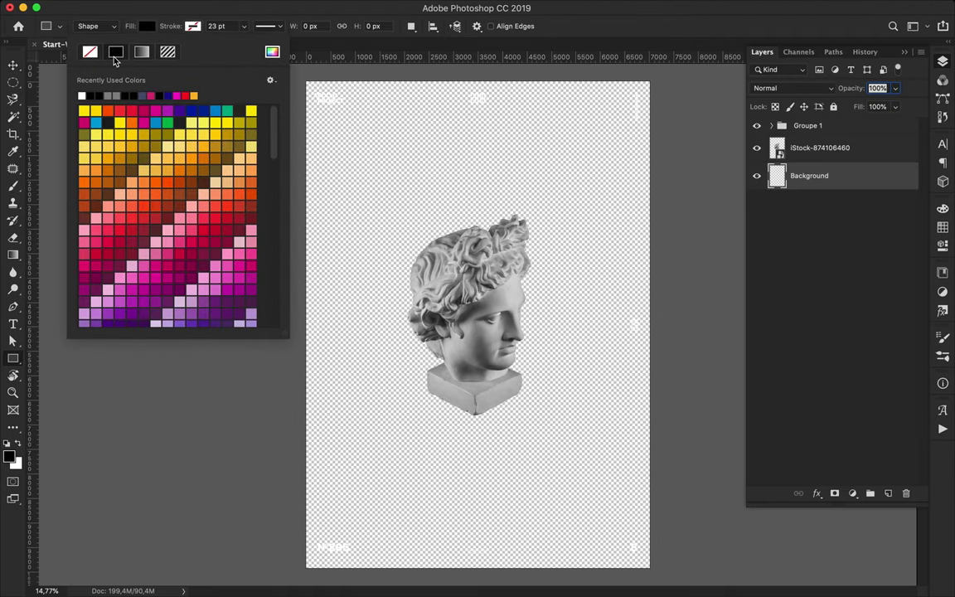
{"action": "left_click", "coordinate": [367, 130]}
{"action": "left_click_drag", "start_coordinate": [306, 80], "coordinate": [650, 568]}
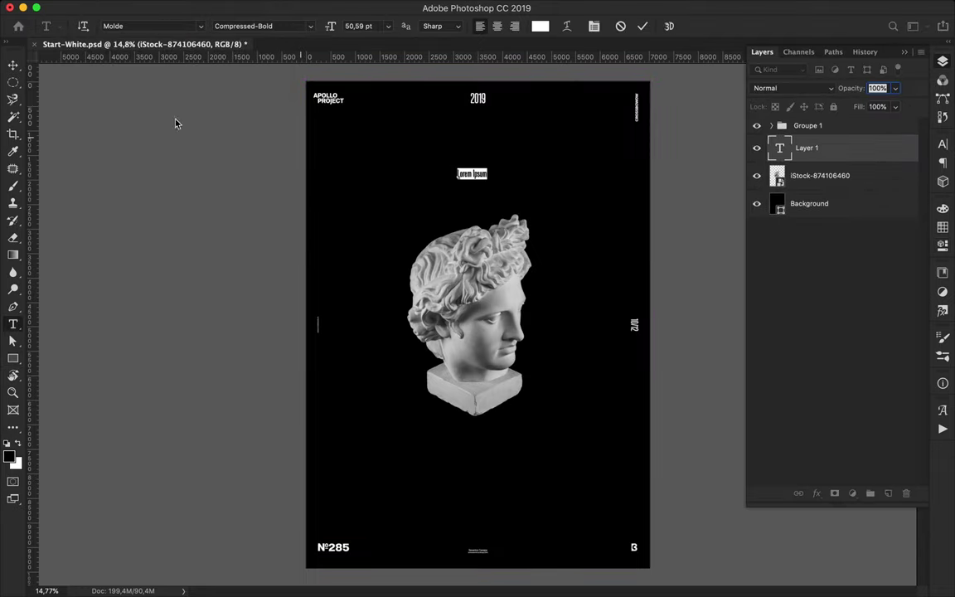
Step: Add vertical type reading APOLLO near the top of the poster
{"action": "key", "text": "Escape"}
{"action": "right_click", "coordinate": [13, 323]}
{"action": "left_click", "coordinate": [70, 331]}
{"action": "left_click", "coordinate": [472, 152]}
{"action": "type", "text": "APOLLO"}
{"action": "key", "text": "Escape"}
Step: Set APOLLO to 210 pt, centre-aligned, and move it down the poster
{"action": "left_click", "coordinate": [943, 144]}
{"action": "left_click", "coordinate": [809, 172]}
{"action": "type", "text": "210"}
{"action": "key", "text": "Return"}
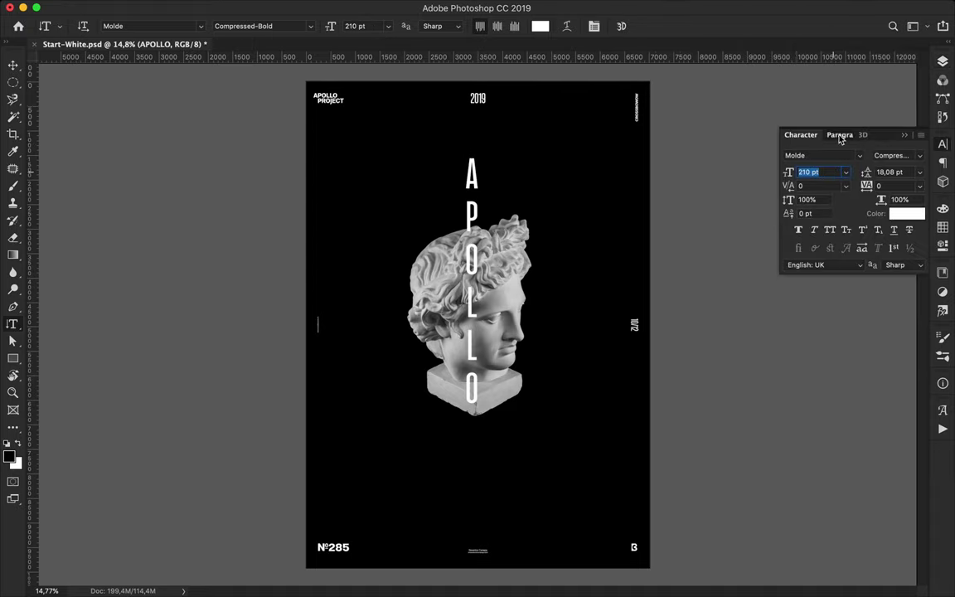
{"action": "left_click", "coordinate": [840, 135]}
{"action": "left_click", "coordinate": [815, 155]}
{"action": "key", "text": "v"}
{"action": "mouse_move", "coordinate": [498, 199]}
{"action": "left_mouse_down"}
{"action": "mouse_move", "coordinate": [497, 295]}
{"action": "mouse_move", "coordinate": [608, 230]}
{"action": "left_mouse_up"}
Step: Enlarge APOLLO to 270 pt with tracking 400, centre it, and move the statue head left
{"action": "left_click", "coordinate": [475, 242]}
{"action": "left_click", "coordinate": [801, 135]}
{"action": "left_click", "coordinate": [831, 173]}
{"action": "type", "text": "270"}
{"action": "key", "text": "Return"}
{"action": "left_click", "coordinate": [881, 186]}
{"action": "type", "text": "400"}
{"action": "key", "text": "Return"}
{"action": "left_click_drag", "start_coordinate": [469, 249], "coordinate": [479, 217]}
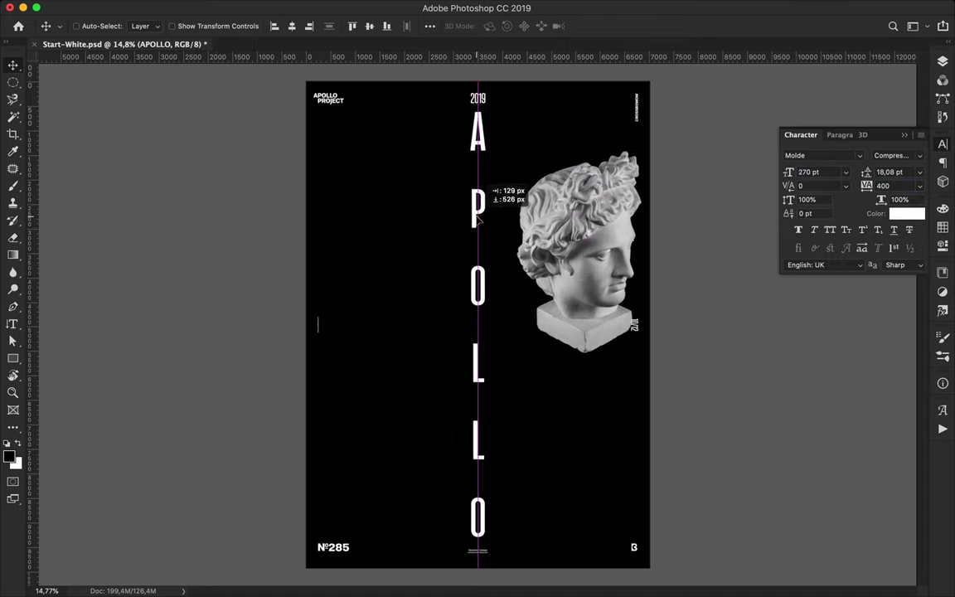
{"action": "mouse_move", "coordinate": [594, 237]}
{"action": "left_mouse_down"}
{"action": "mouse_move", "coordinate": [410, 240]}
{"action": "mouse_move", "coordinate": [361, 174]}
{"action": "mouse_move", "coordinate": [506, 280]}
{"action": "left_mouse_up"}
{"action": "left_click", "coordinate": [942, 61]}
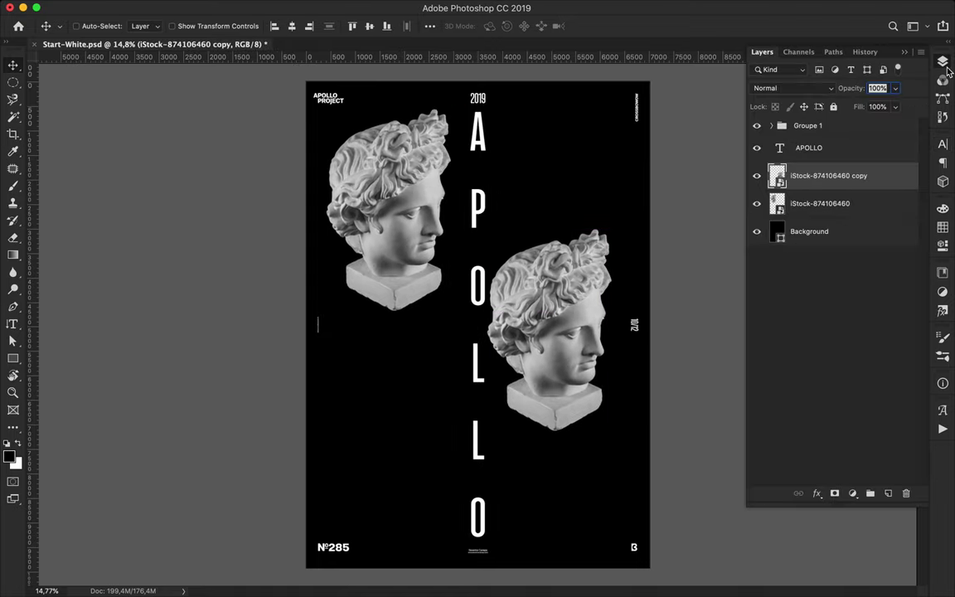
Step: Flip the lower statue head horizontally and move it lower on the poster
{"action": "left_click", "coordinate": [148, 7]}
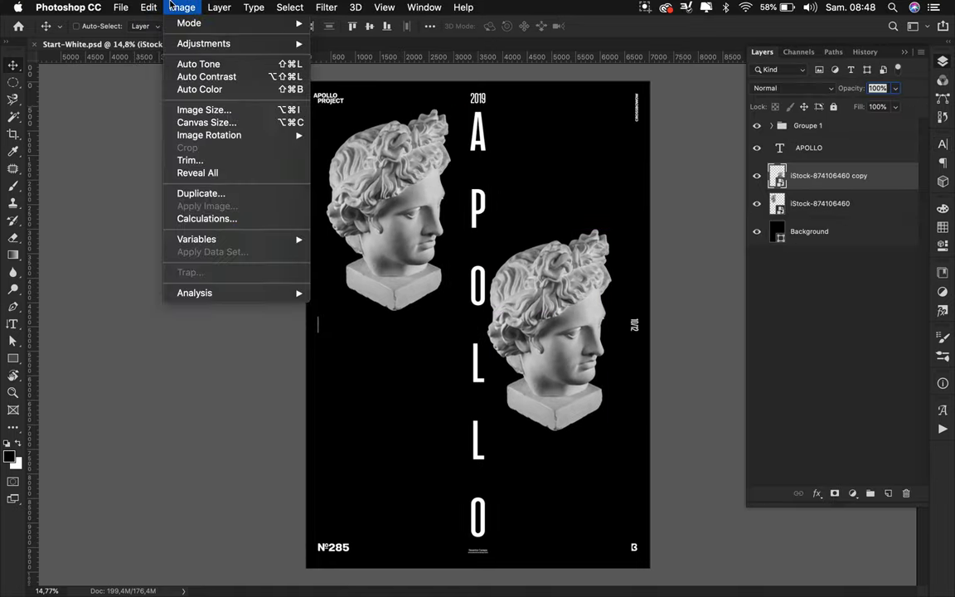
{"action": "left_click", "coordinate": [406, 522]}
{"action": "left_click_drag", "start_coordinate": [564, 311], "coordinate": [586, 419]}
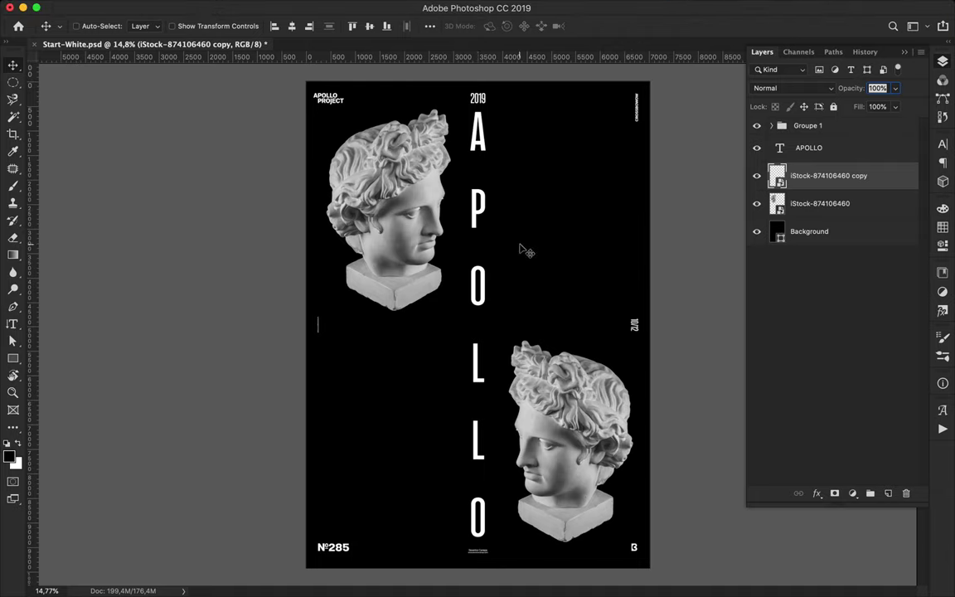
Step: Add a horizontal APOLLO text line across the top of the title
{"action": "key", "text": "t"}
{"action": "left_click", "coordinate": [487, 172]}
{"action": "type", "text": "APOLLO"}
{"action": "key", "text": "ctrl+Return"}
Step: Set the new APOLLO text to Light weight, shrink it from 210 to 90 pt, and move it up-right
{"action": "key", "text": "v"}
{"action": "left_click", "coordinate": [943, 144]}
{"action": "left_click", "coordinate": [886, 204]}
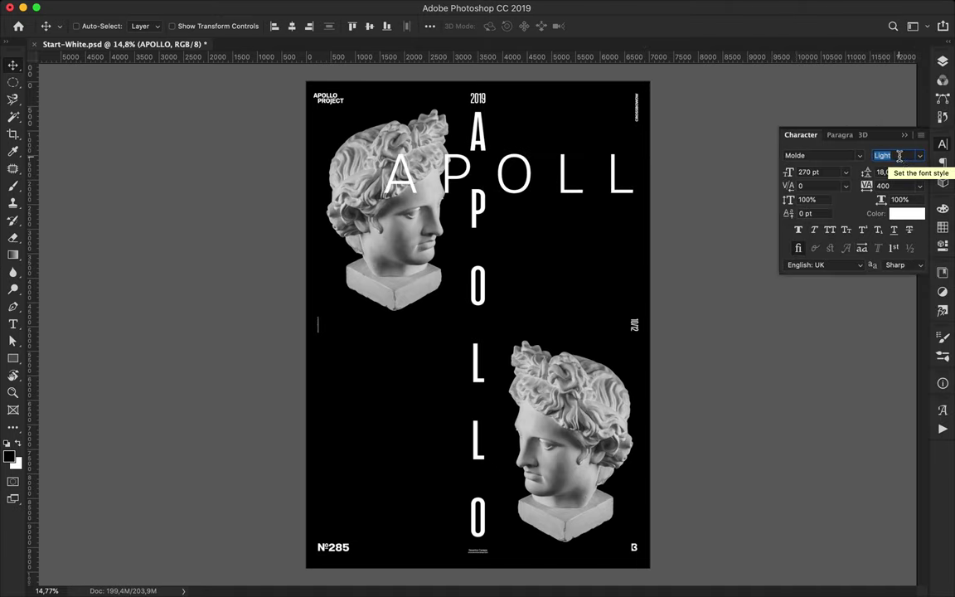
{"action": "left_click", "coordinate": [831, 171]}
{"action": "type", "text": "210"}
{"action": "key", "text": "Return"}
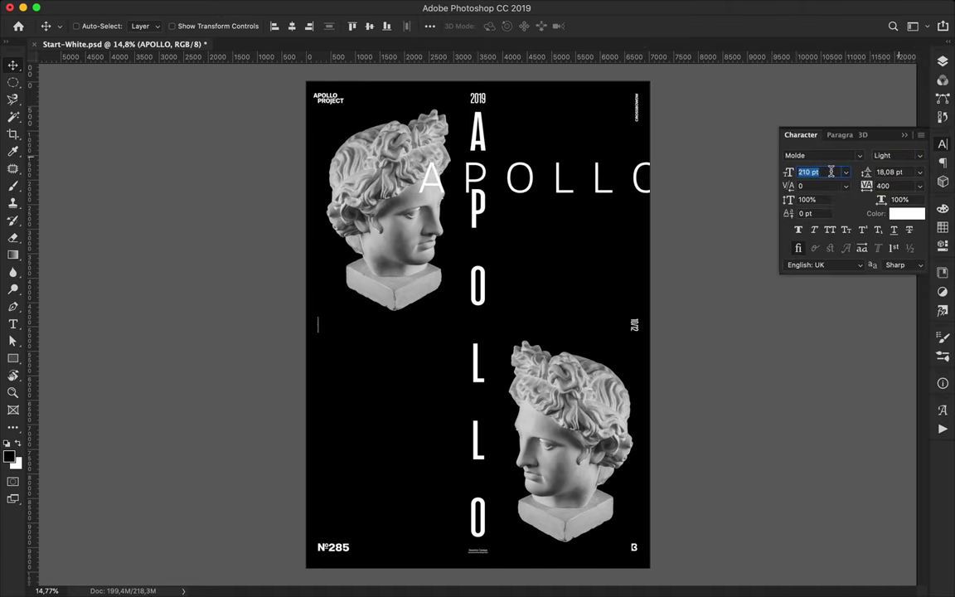
{"action": "type", "text": "90"}
{"action": "key", "text": "Return"}
{"action": "left_click_drag", "start_coordinate": [595, 193], "coordinate": [621, 185]}
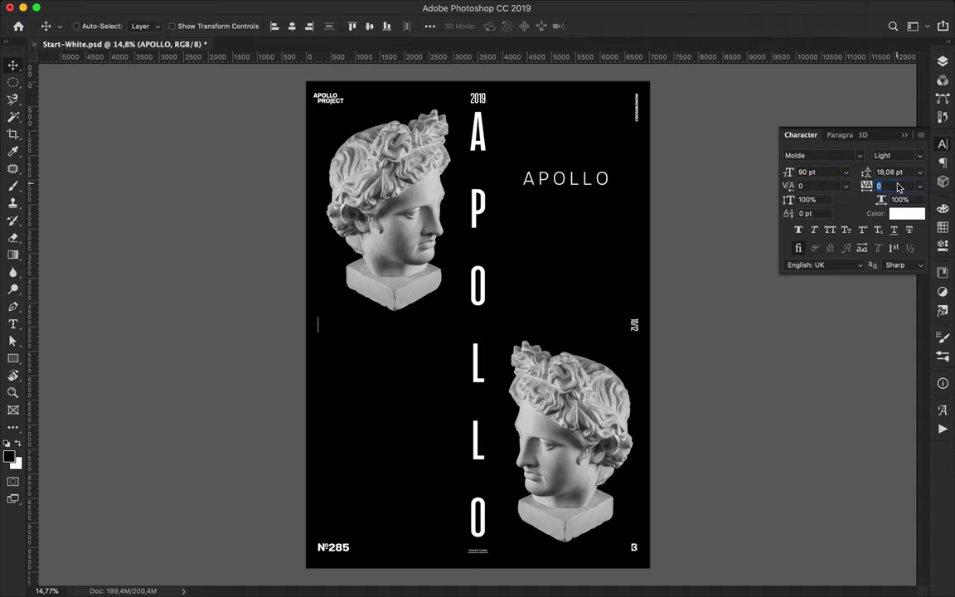
Step: Reset the text's tracking to 0, reduce it to 70 pt, and move it left and down
{"action": "type", "text": "0"}
{"action": "key", "text": "Return"}
{"action": "left_click", "coordinate": [820, 172]}
{"action": "type", "text": "70"}
{"action": "key", "text": "Return"}
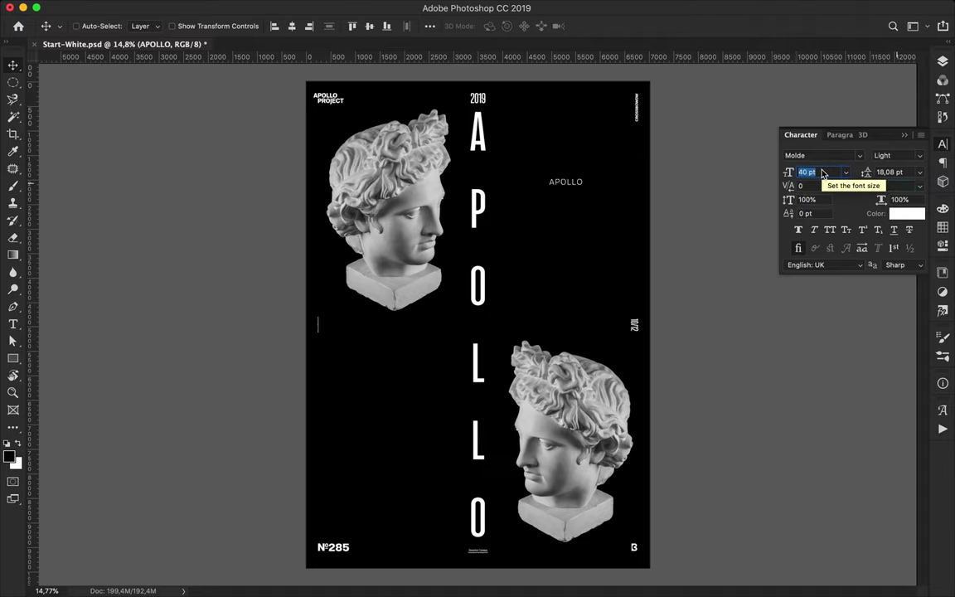
{"action": "key", "text": "Return"}
{"action": "scroll", "coordinate": [604, 175], "scroll_direction": "up", "scroll_amount": 3}
{"action": "left_click_drag", "start_coordinate": [528, 214], "coordinate": [468, 233]}
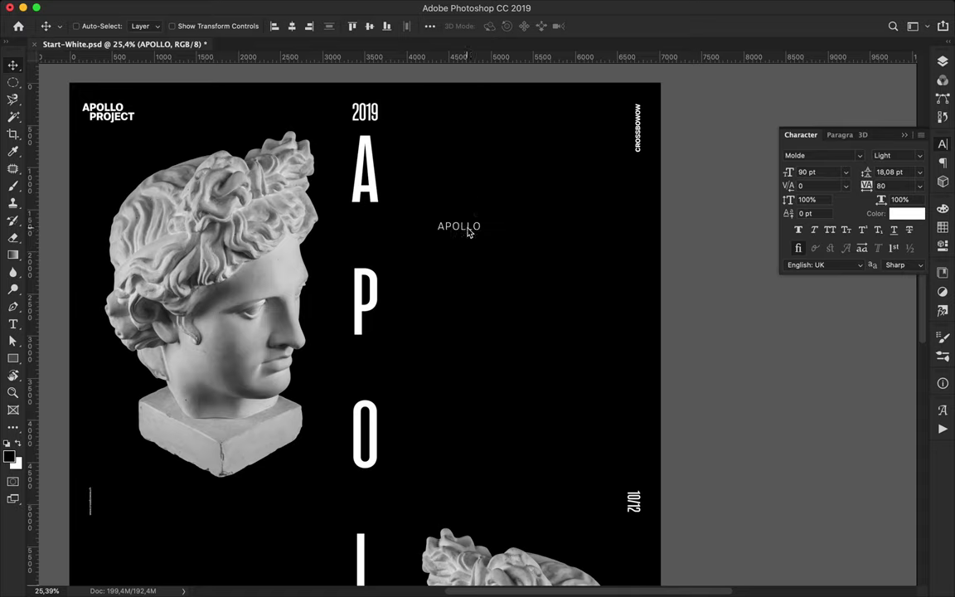
Step: Retype the text as stacked lines: POSTER / DESIGN / CHALLENGE / NUMBER / 285
{"action": "double_click", "coordinate": [467, 225]}
{"action": "type", "text": "P.O."}
{"action": "type", "text": "ALLENGE NUMBER 285"}
{"action": "left_click", "coordinate": [391, 226]}
{"action": "key", "text": "Return"}
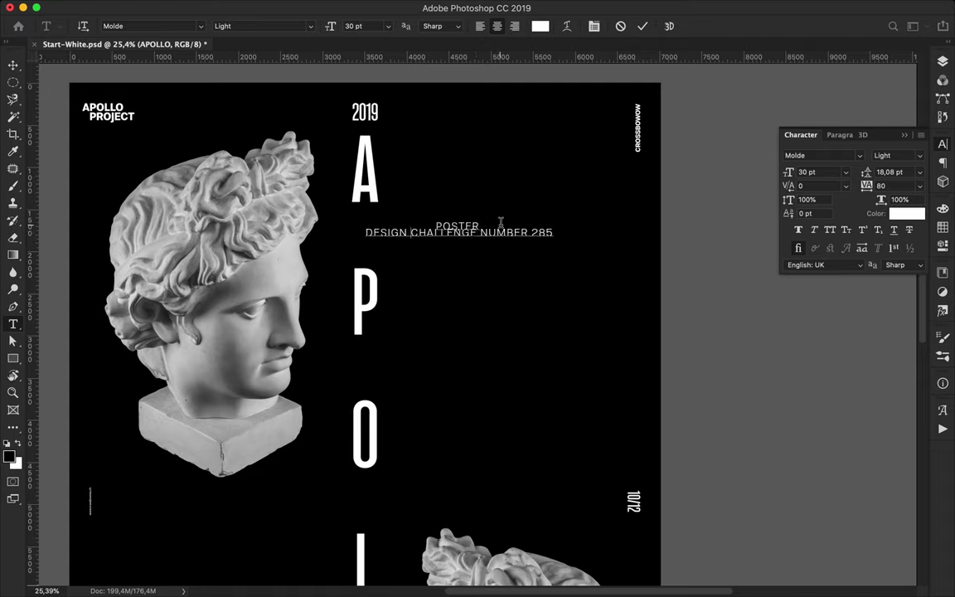
{"action": "key", "text": "Return"}
{"action": "key", "text": "alt+Right"}
{"action": "key", "text": "Return"}
{"action": "key", "text": "alt+Right"}
{"action": "key", "text": "Return"}
{"action": "key", "text": "ctrl+Return"}
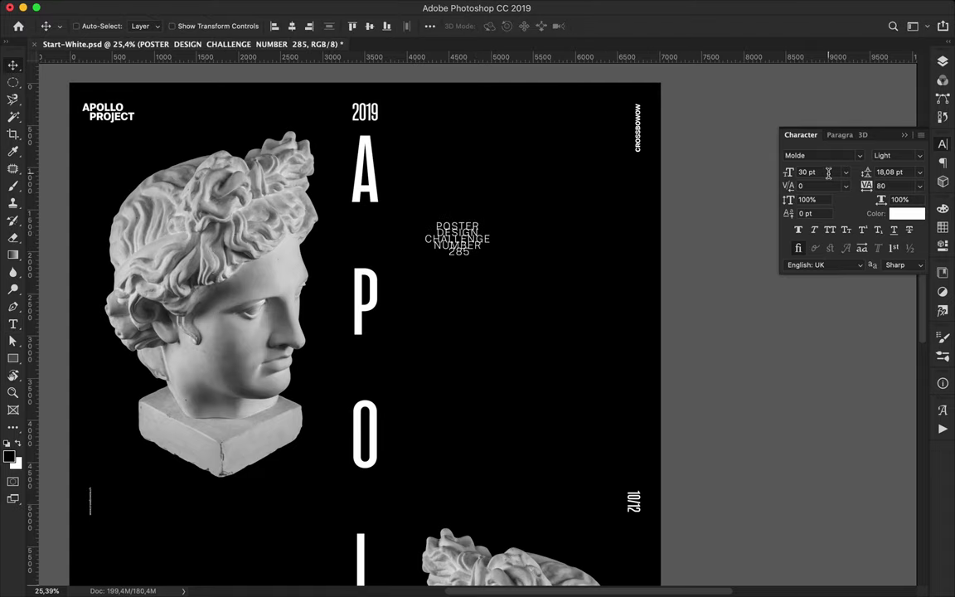
Step: Increase the credit block's leading, left-align it, and place it beside the title
{"action": "key", "text": "shift+Up"}
{"action": "key", "text": "shift+Up"}
{"action": "key", "text": "shift+Up"}
{"action": "left_click", "coordinate": [840, 134]}
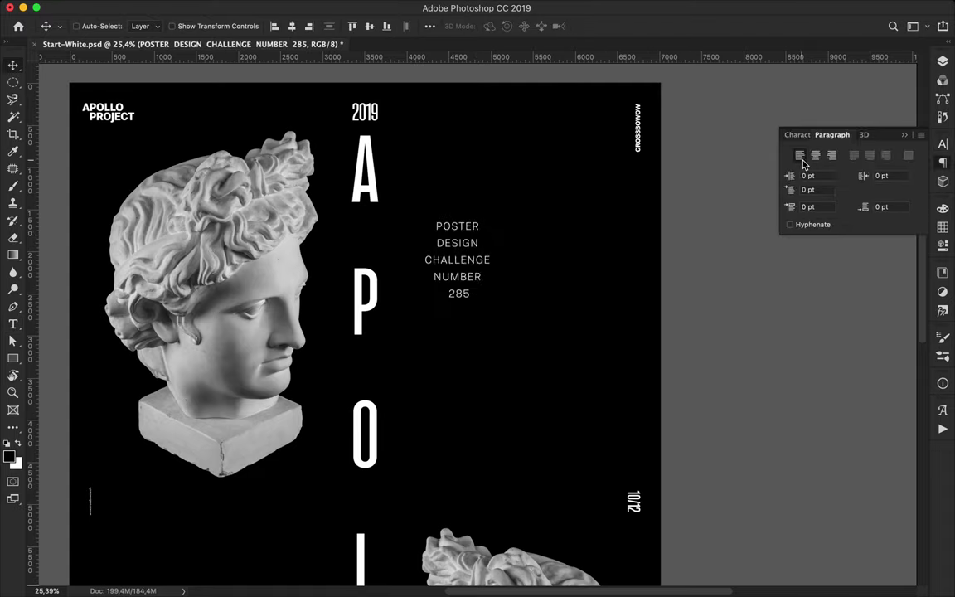
{"action": "left_click", "coordinate": [800, 155]}
{"action": "left_click_drag", "start_coordinate": [437, 308], "coordinate": [434, 311]}
Step: Move the APOLLO PROJECT logo to the right using auto-select on the canvas
{"action": "left_click", "coordinate": [124, 117], "text": "ctrl"}
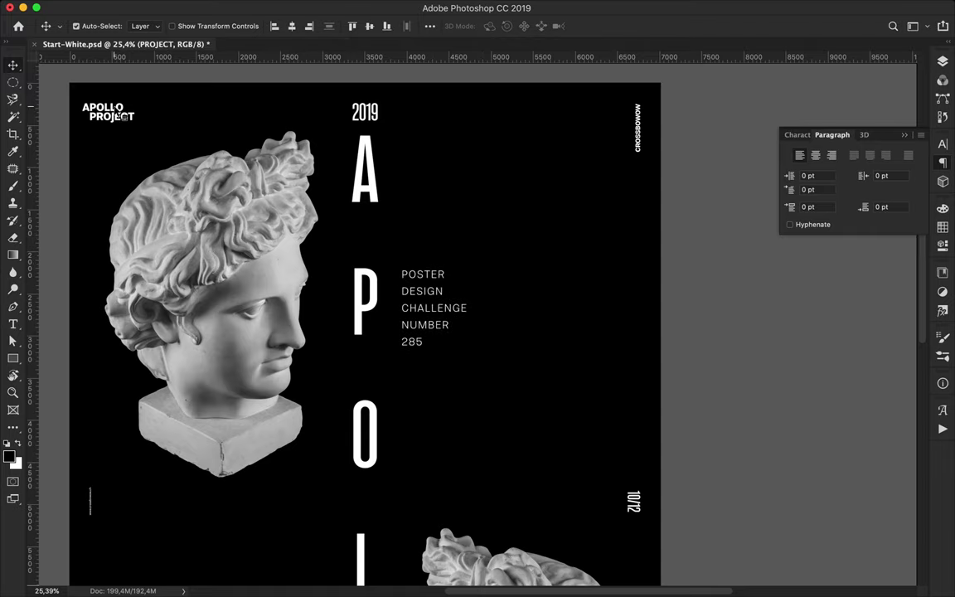
{"action": "left_click_drag", "start_coordinate": [121, 116], "coordinate": [167, 122]}
{"action": "scroll", "coordinate": [373, 249], "scroll_direction": "down", "scroll_amount": 3}
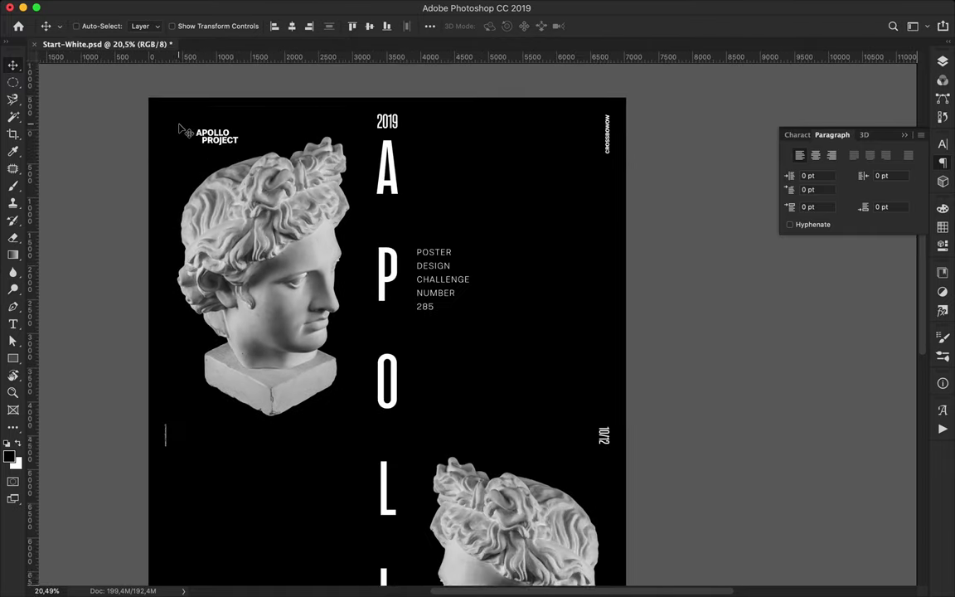
{"action": "left_click", "coordinate": [385, 8]}
Step: Create a guide layout with 15 columns and 9 rows
{"action": "left_click", "coordinate": [409, 386]}
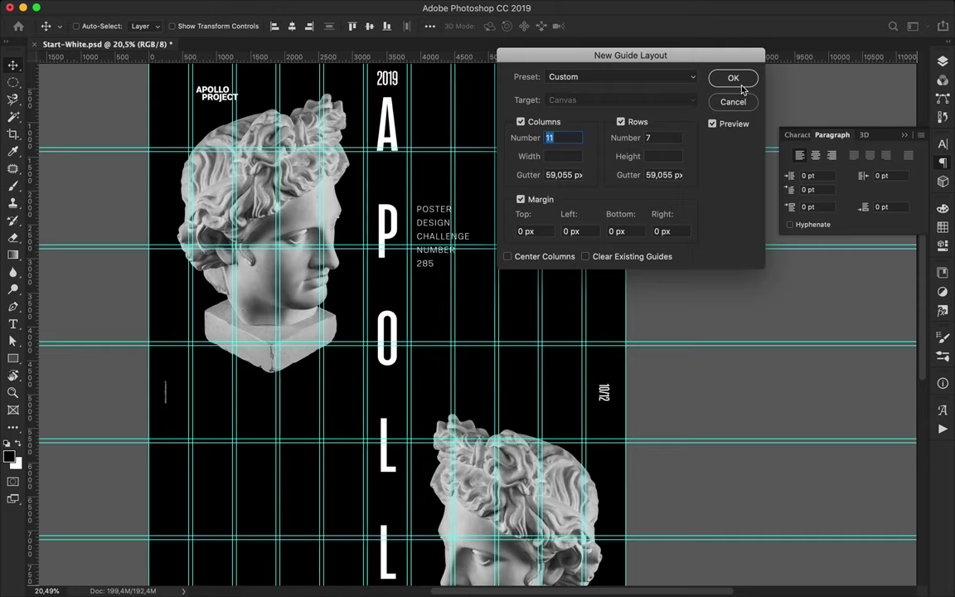
{"action": "type", "text": "15"}
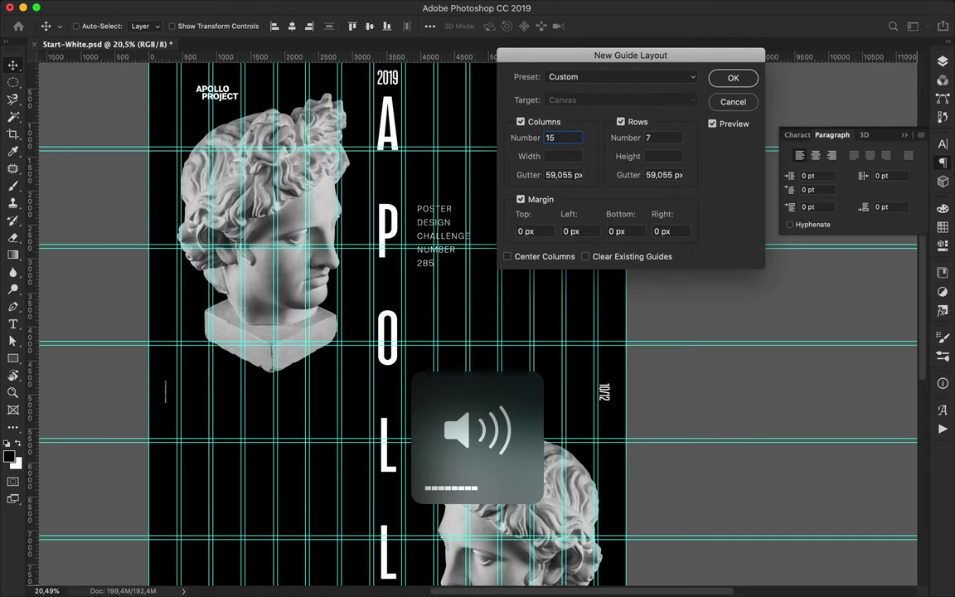
{"action": "double_click", "coordinate": [659, 137]}
{"action": "type", "text": "9"}
{"action": "key", "text": "Return"}
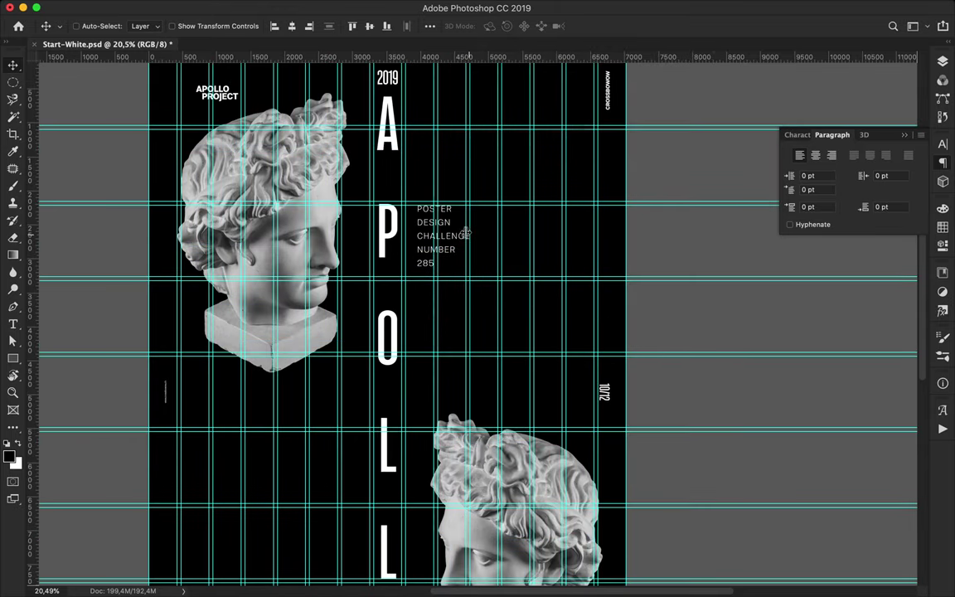
Step: Lock the guides, hide them, and fit the whole poster in the window
{"action": "left_click", "coordinate": [385, 7]}
{"action": "left_click", "coordinate": [408, 322]}
{"action": "scroll", "coordinate": [314, 235], "scroll_direction": "down", "scroll_amount": 5}
{"action": "left_click", "coordinate": [385, 7]}
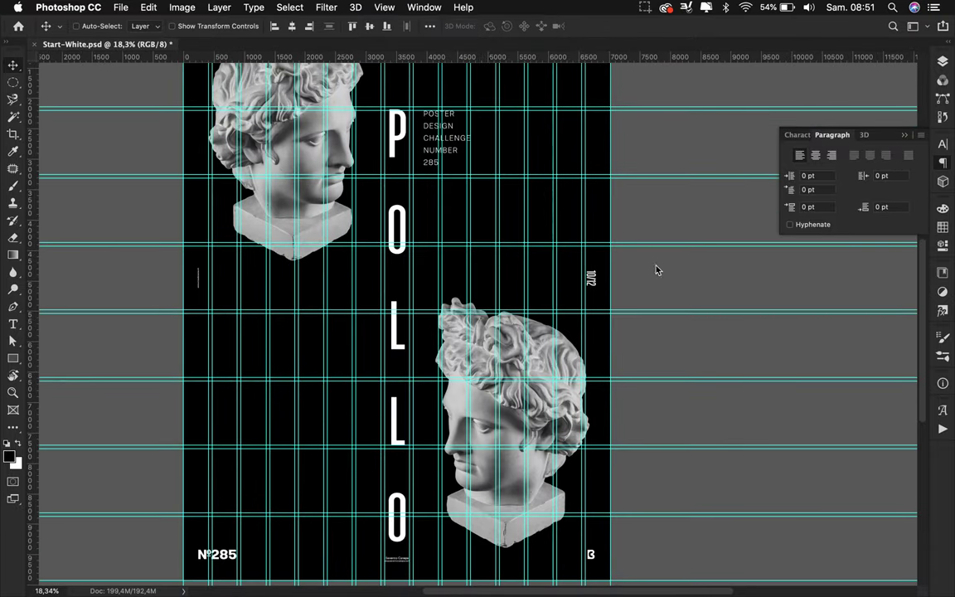
{"action": "left_click", "coordinate": [384, 7]}
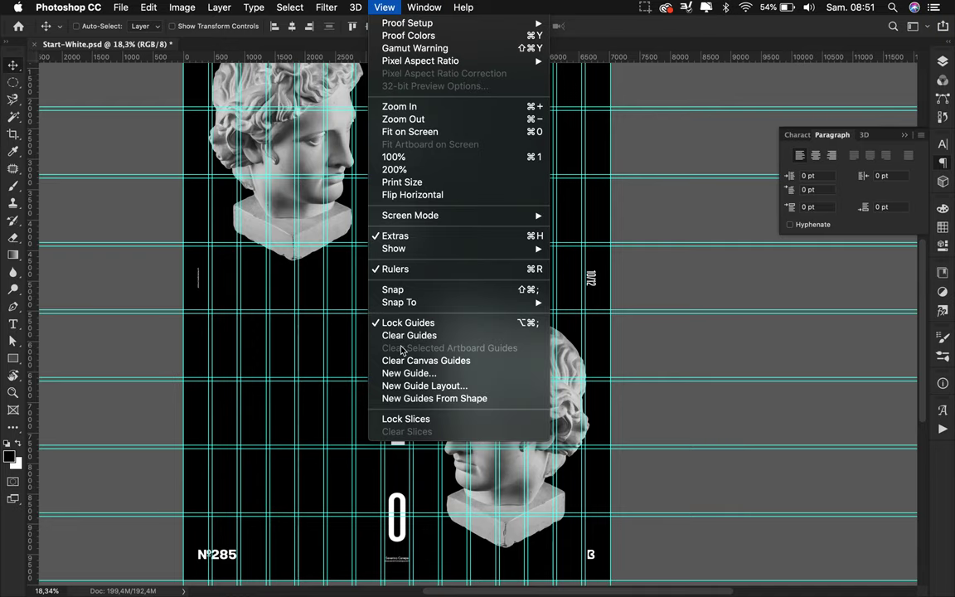
{"action": "left_click", "coordinate": [340, 351]}
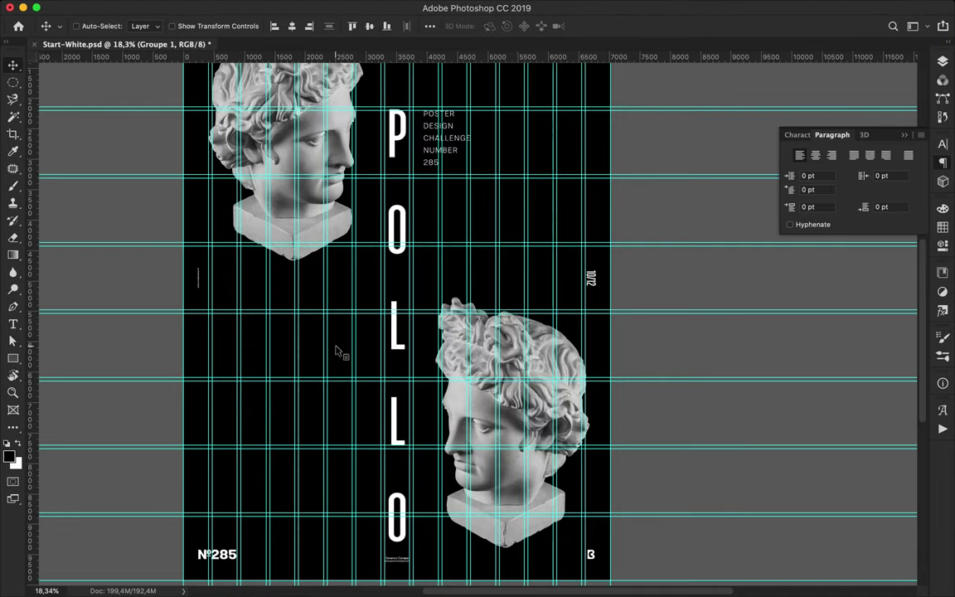
{"action": "left_click", "coordinate": [386, 7]}
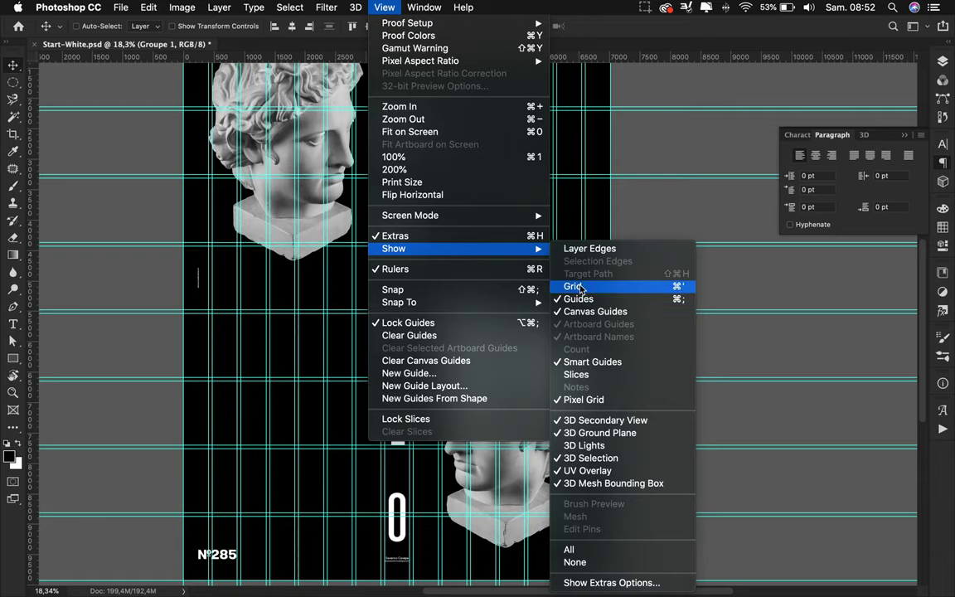
{"action": "left_click", "coordinate": [419, 237]}
{"action": "key", "text": "ctrl+0"}
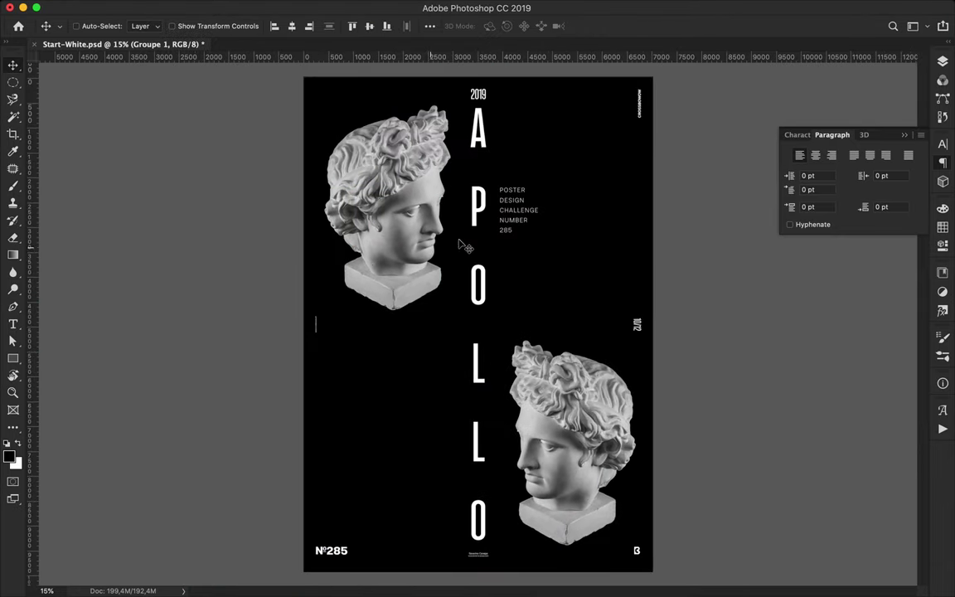
{"action": "key", "text": "F7"}
{"action": "left_click", "coordinate": [820, 370]}
Step: Move the APOLLO PROJECT logo top-left and rotate CROSSBOWOW horizontal at the lower left
{"action": "left_click", "coordinate": [820, 398], "text": "shift"}
{"action": "mouse_move", "coordinate": [385, 95]}
{"action": "left_mouse_down"}
{"action": "mouse_move", "coordinate": [344, 96]}
{"action": "mouse_move", "coordinate": [353, 116]}
{"action": "left_mouse_up"}
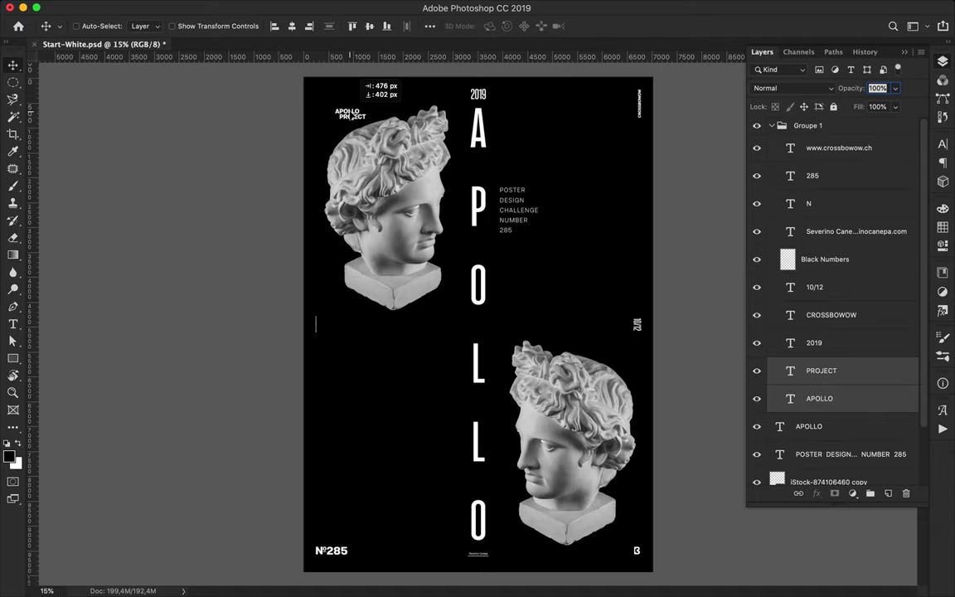
{"action": "left_click", "coordinate": [643, 108]}
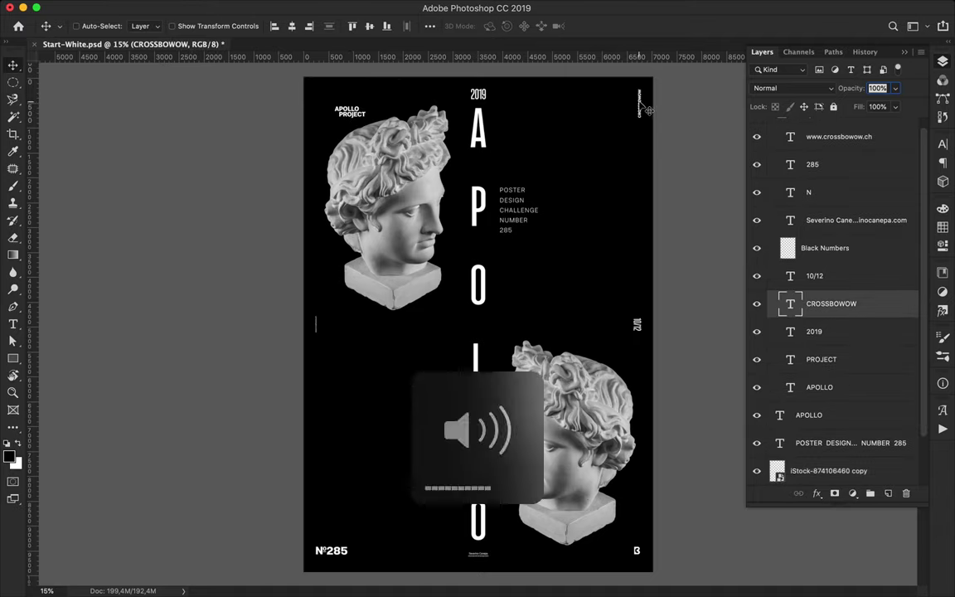
{"action": "left_click_drag", "start_coordinate": [646, 110], "coordinate": [369, 471]}
{"action": "key", "text": "ctrl+t"}
{"action": "left_click_drag", "start_coordinate": [428, 489], "coordinate": [449, 516]}
{"action": "key", "text": "Return"}
Step: Pull 285 away from the № sign and copy a circular selection of the B logo to a new layer
{"action": "left_click_drag", "start_coordinate": [343, 554], "coordinate": [379, 422]}
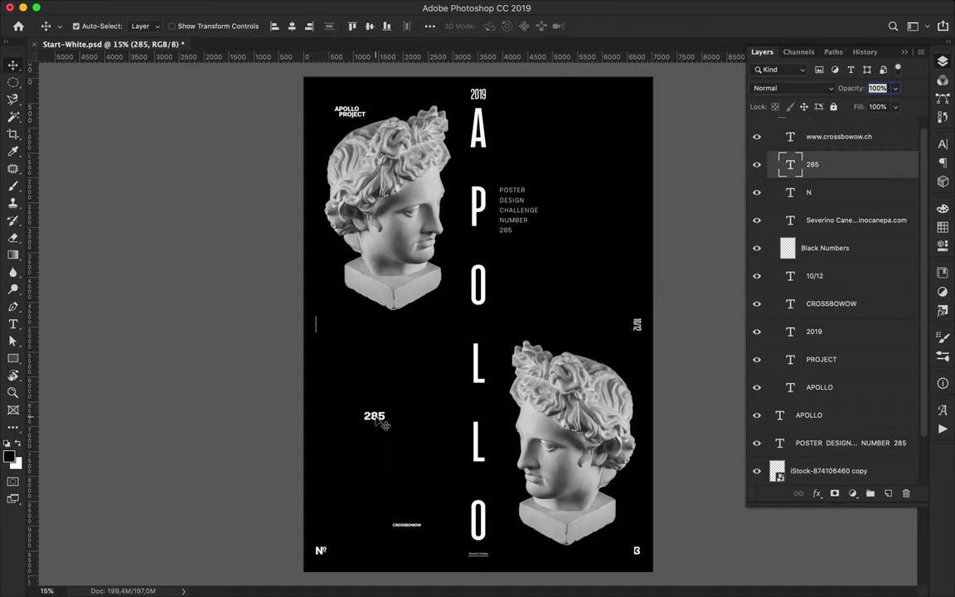
{"action": "left_click", "coordinate": [784, 248]}
{"action": "key", "text": "m"}
{"action": "left_click_drag", "start_coordinate": [311, 521], "coordinate": [358, 577]}
{"action": "left_click_drag", "start_coordinate": [615, 534], "coordinate": [651, 566]}
{"action": "key", "text": "ctrl+j"}
{"action": "left_click", "coordinate": [793, 276]}
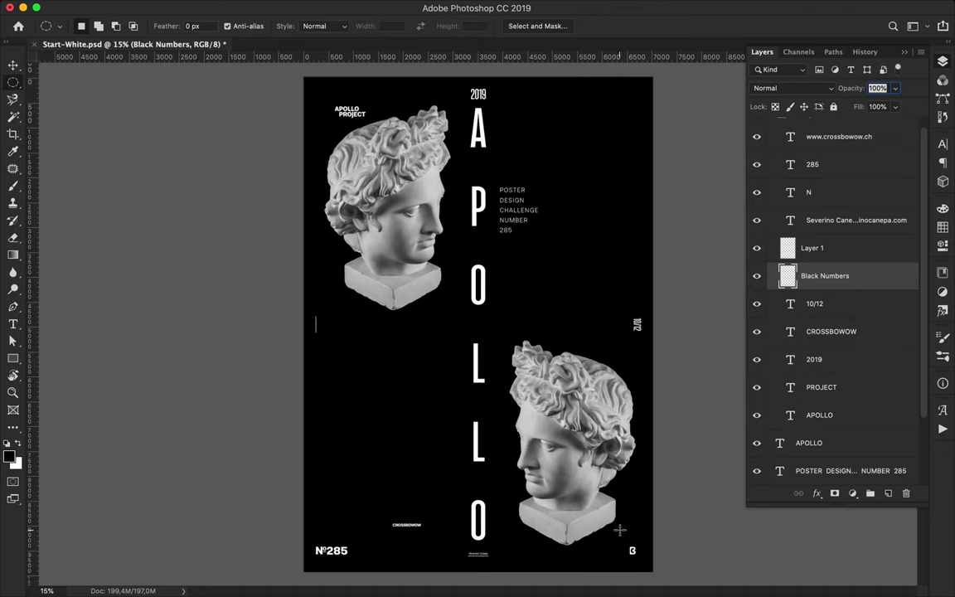
{"action": "key", "text": "ctrl+d"}
{"action": "key", "text": "v"}
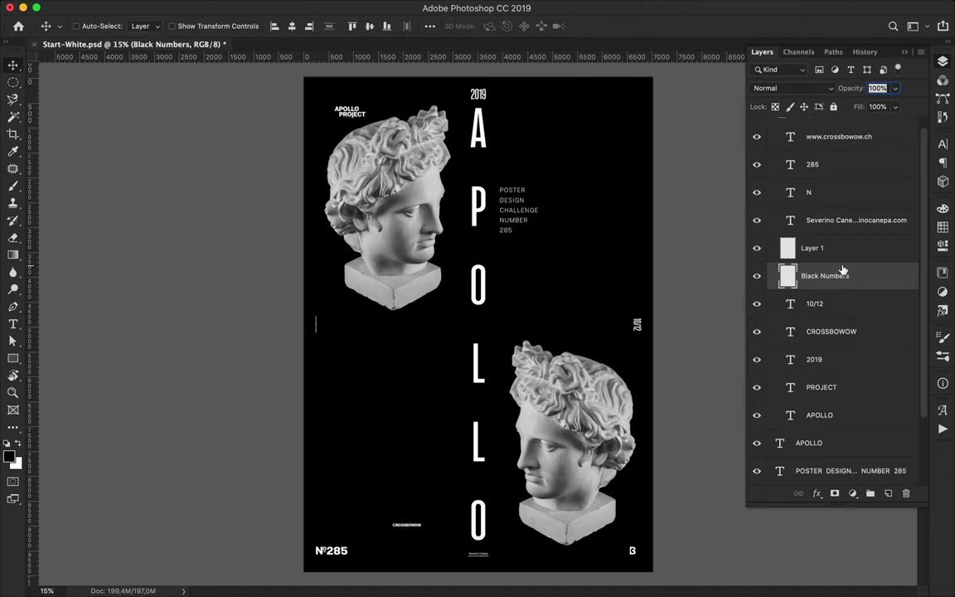
Step: Merge the №, 285 and Black Numbers layers into one layer
{"action": "left_click", "coordinate": [811, 193], "text": "ctrl"}
{"action": "left_click", "coordinate": [815, 166], "text": "ctrl"}
{"action": "key", "text": "ctrl+e"}
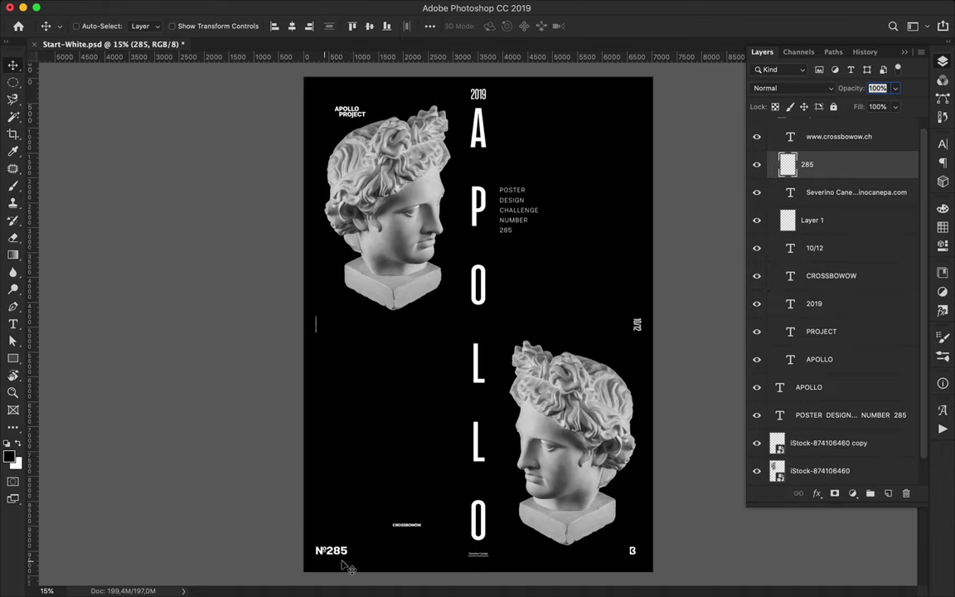
{"action": "left_click", "coordinate": [514, 7]}
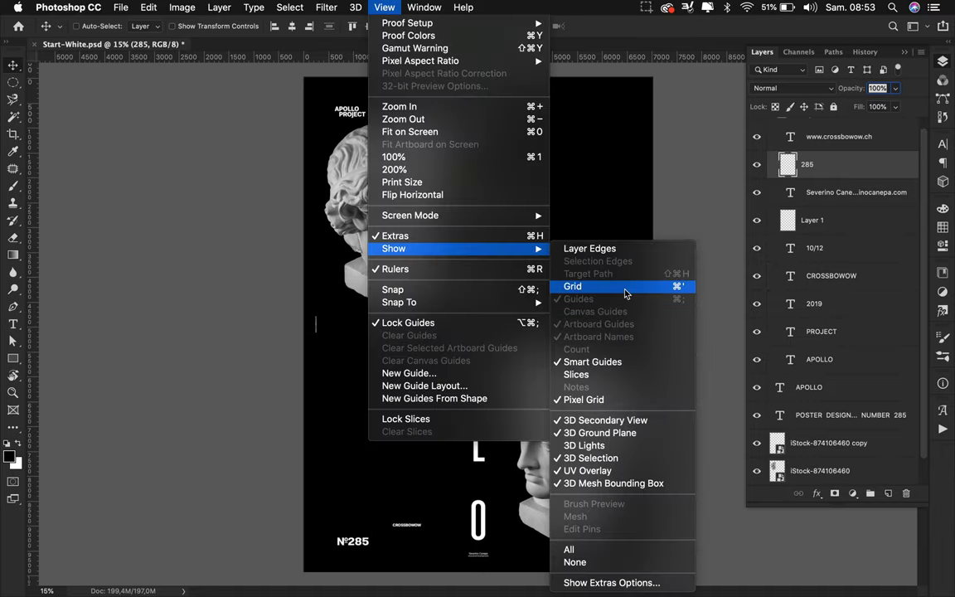
Step: Add a column guide layout and align №285 with CROSSBOWOW directly beneath it
{"action": "left_click", "coordinate": [618, 285]}
{"action": "key", "text": "ctrl+apostrophe"}
{"action": "left_click", "coordinate": [384, 6]}
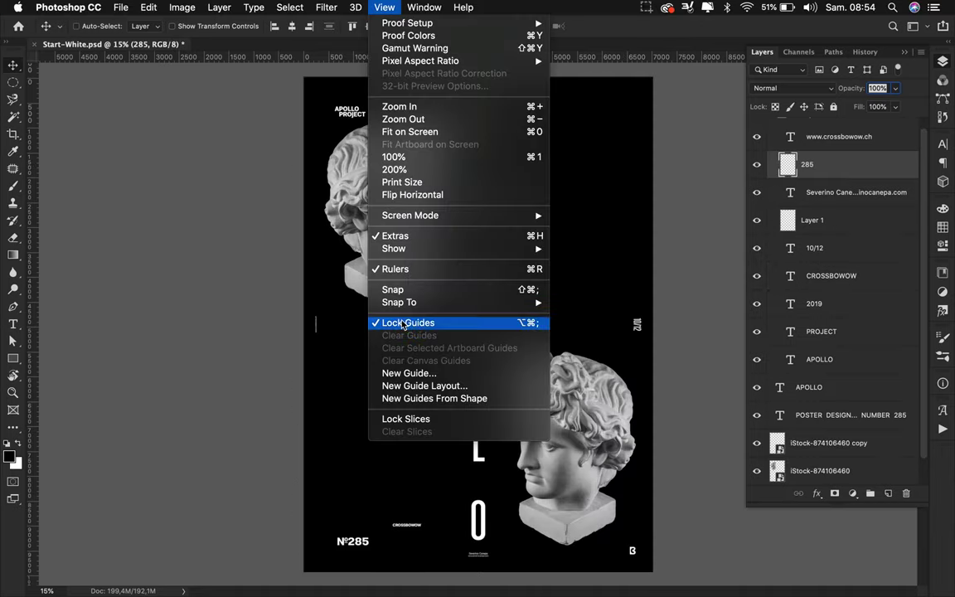
{"action": "left_click", "coordinate": [421, 386]}
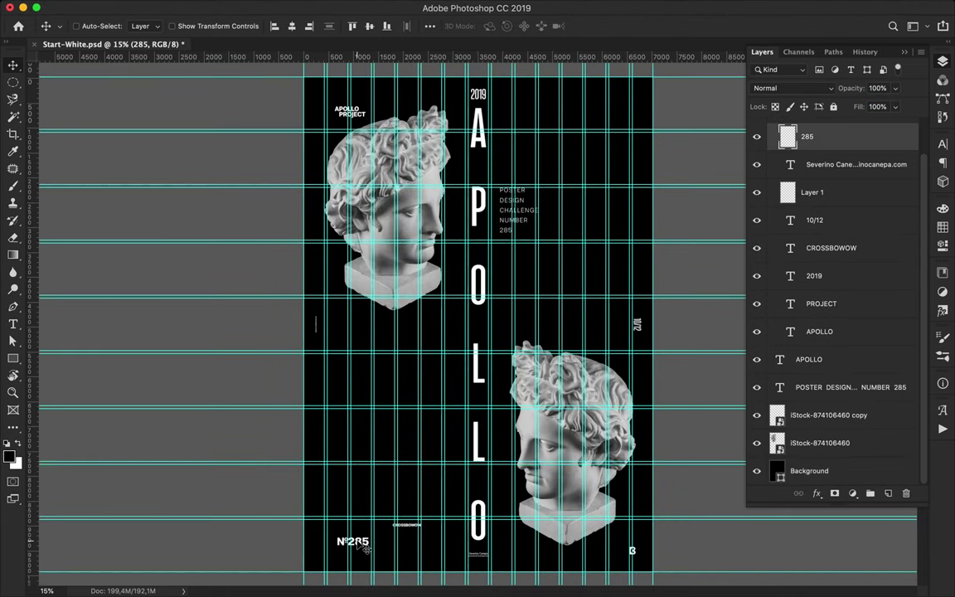
{"action": "left_click_drag", "start_coordinate": [358, 540], "coordinate": [348, 512]}
{"action": "left_click_drag", "start_coordinate": [415, 521], "coordinate": [348, 523]}
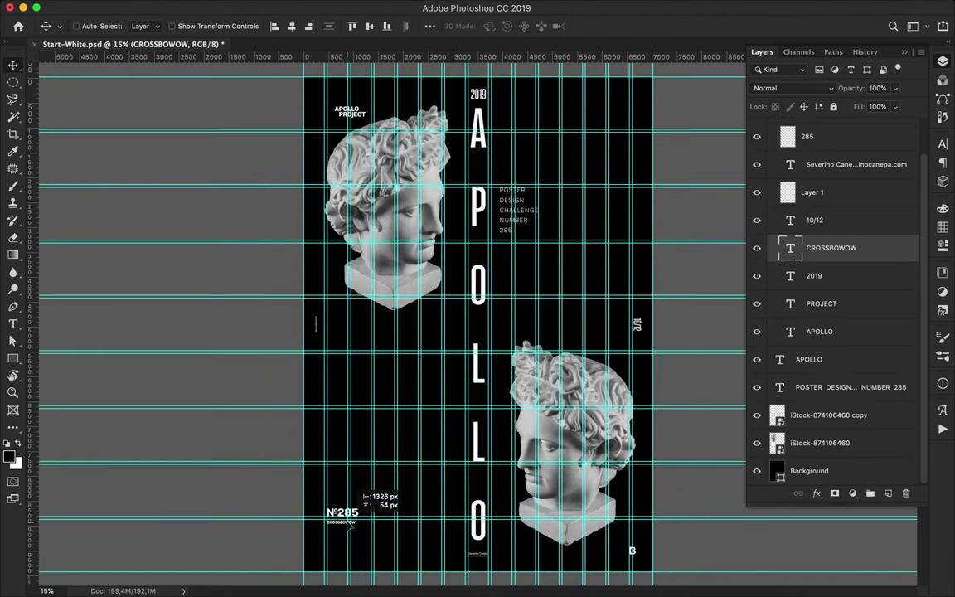
Step: Nudge APOLLO PROJECT and the upper head onto the guides, then hide the guides
{"action": "left_click", "coordinate": [348, 114], "text": "super"}
{"action": "left_click_drag", "start_coordinate": [348, 112], "coordinate": [337, 124]}
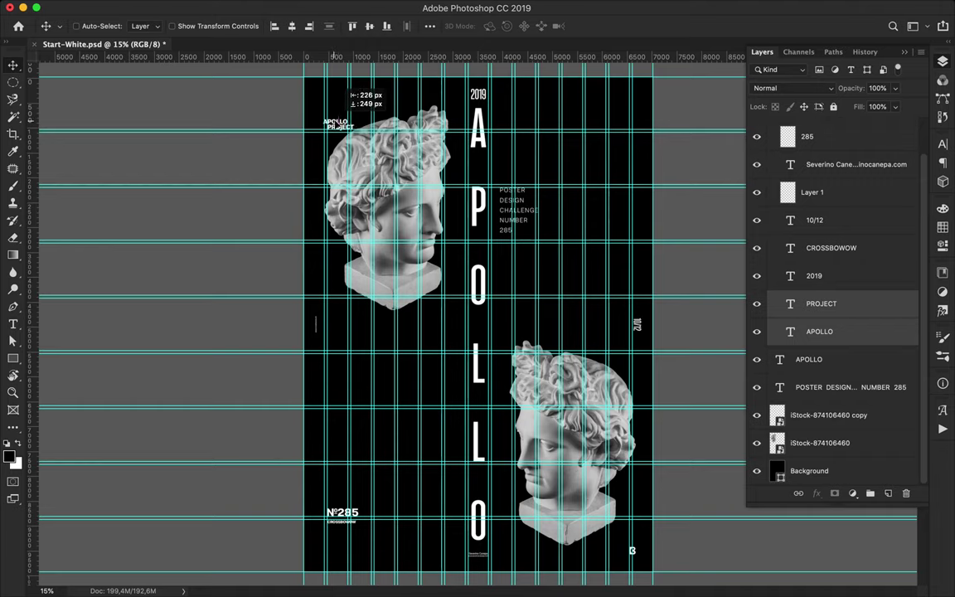
{"action": "left_click_drag", "start_coordinate": [511, 248], "coordinate": [516, 249]}
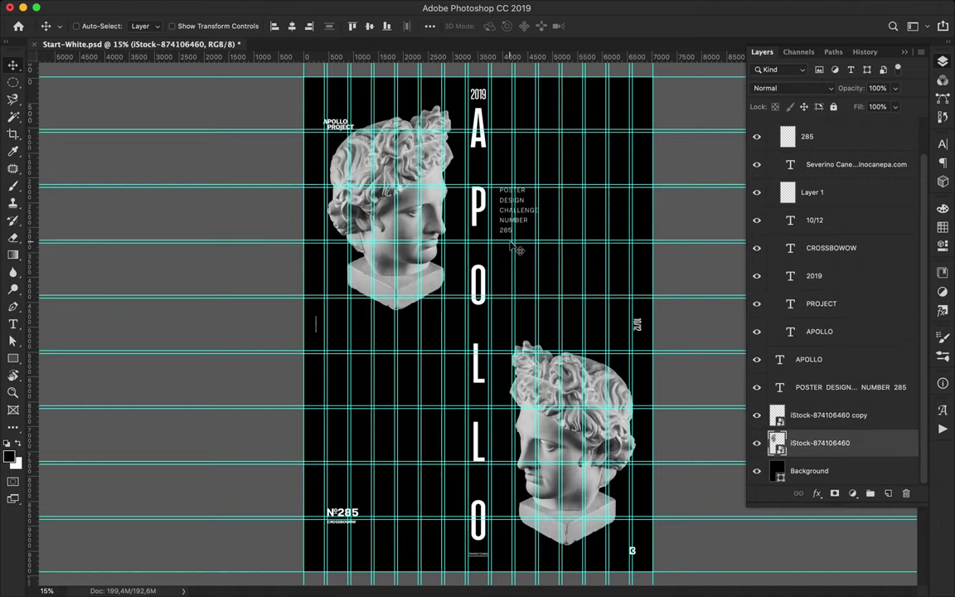
{"action": "left_click", "coordinate": [384, 7]}
{"action": "mouse_move", "coordinate": [394, 249]}
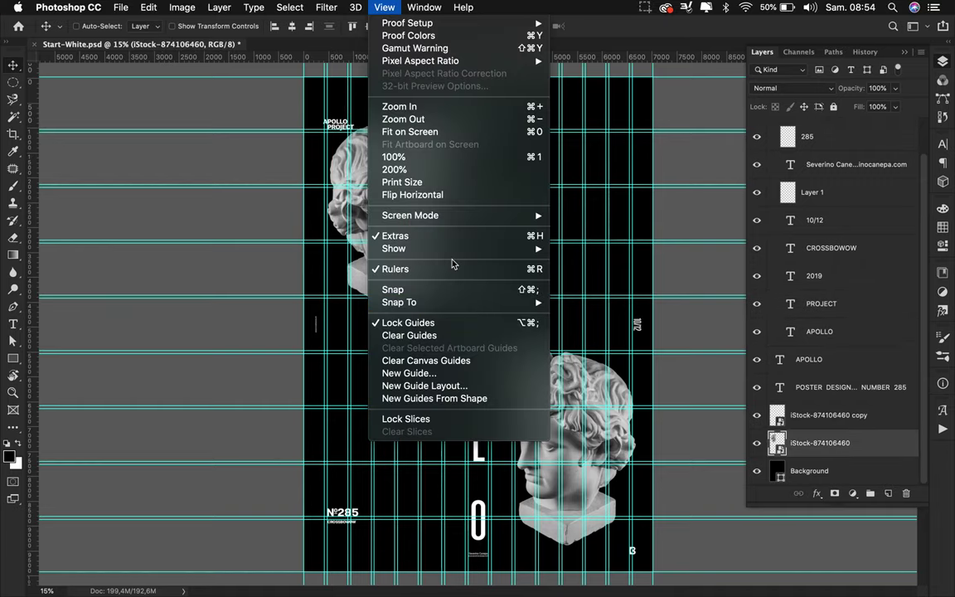
{"action": "left_click", "coordinate": [701, 169]}
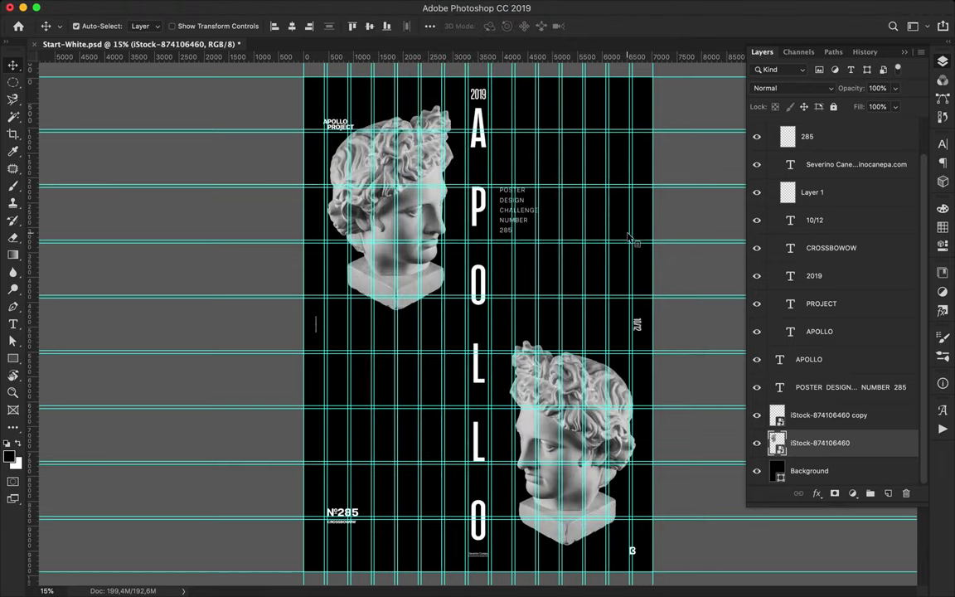
{"action": "left_click", "coordinate": [384, 7]}
{"action": "mouse_move", "coordinate": [394, 249]}
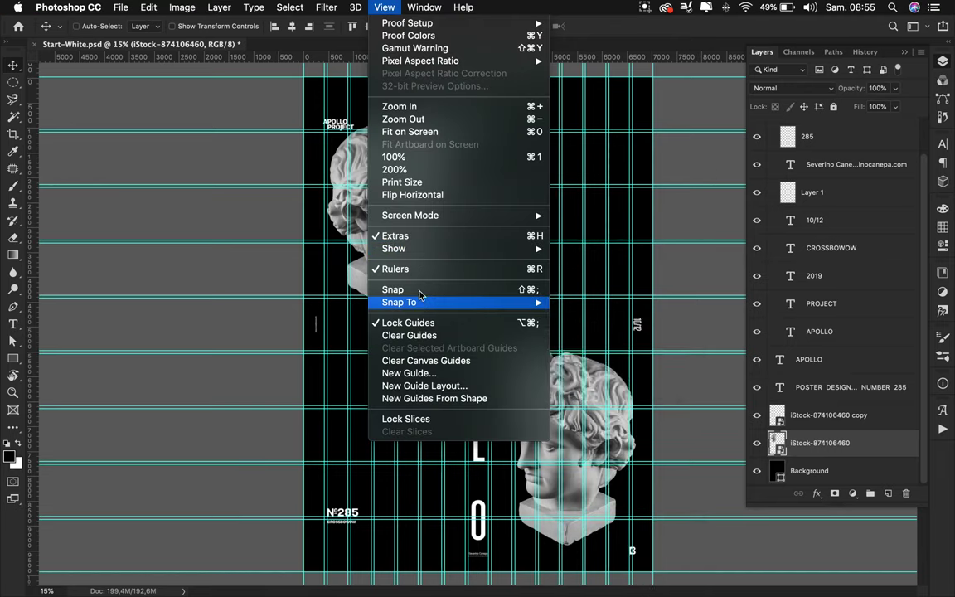
{"action": "left_click", "coordinate": [597, 299]}
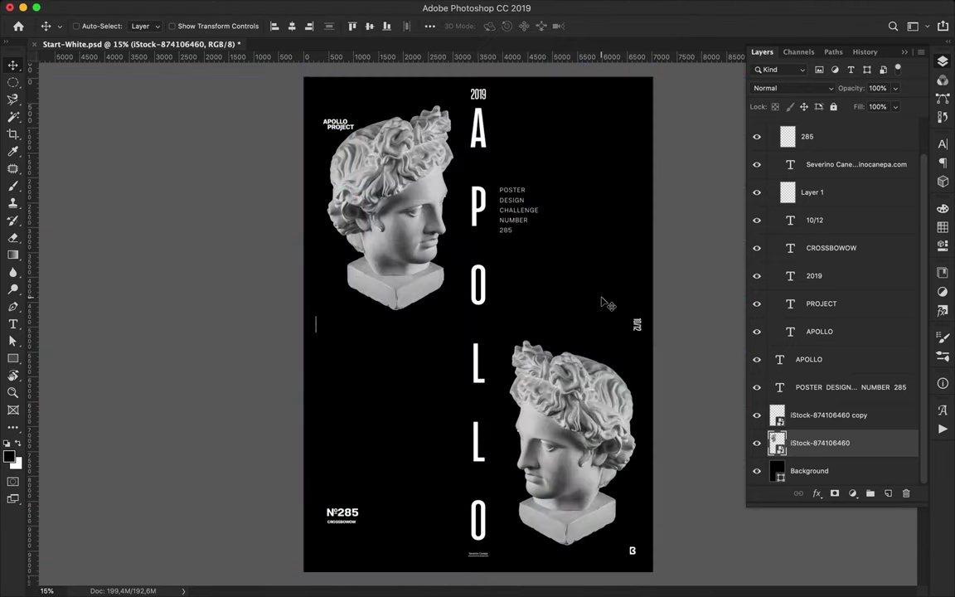
Step: Move the APOLLO PROJECT label to mid-poster and set POSTER DESIGN leading to 38
{"action": "mouse_move", "coordinate": [347, 131]}
{"action": "left_mouse_down"}
{"action": "mouse_move", "coordinate": [398, 346]}
{"action": "mouse_move", "coordinate": [560, 333]}
{"action": "left_mouse_up"}
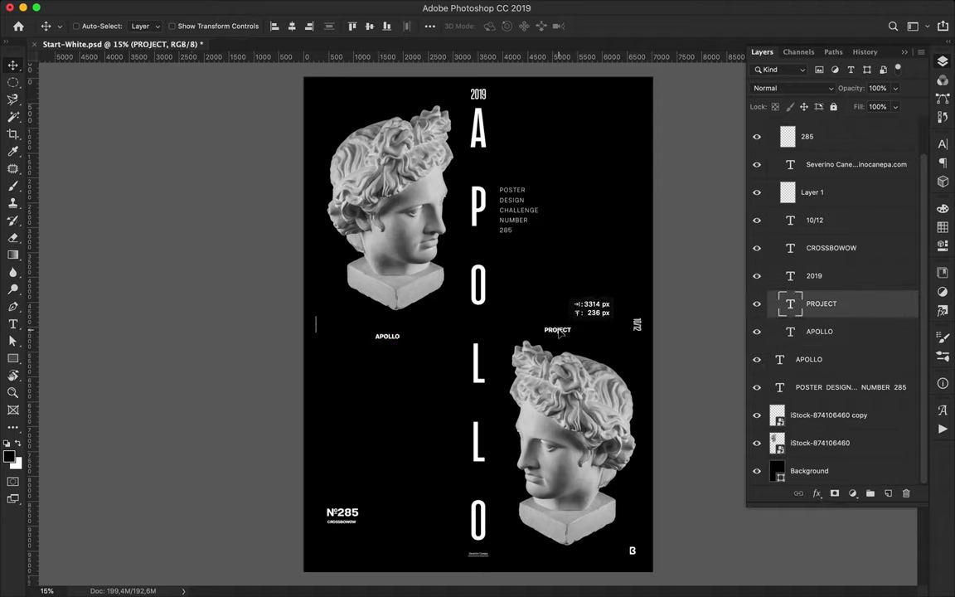
{"action": "left_click", "coordinate": [523, 210]}
{"action": "left_click", "coordinate": [942, 146]}
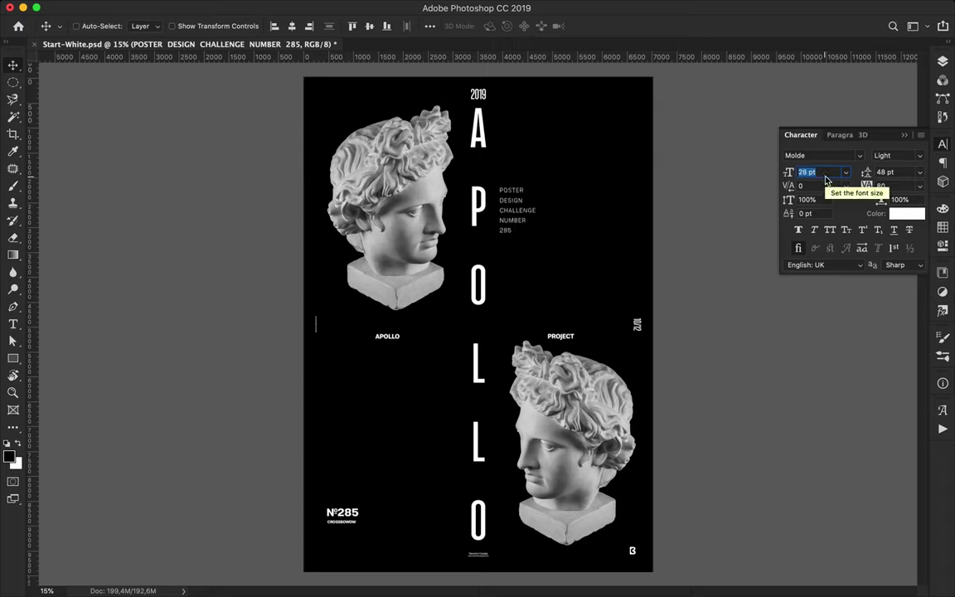
{"action": "left_click", "coordinate": [881, 172]}
{"action": "type", "text": "38"}
{"action": "key", "text": "Return"}
{"action": "scroll", "coordinate": [547, 182], "scroll_direction": "up", "scroll_amount": 3}
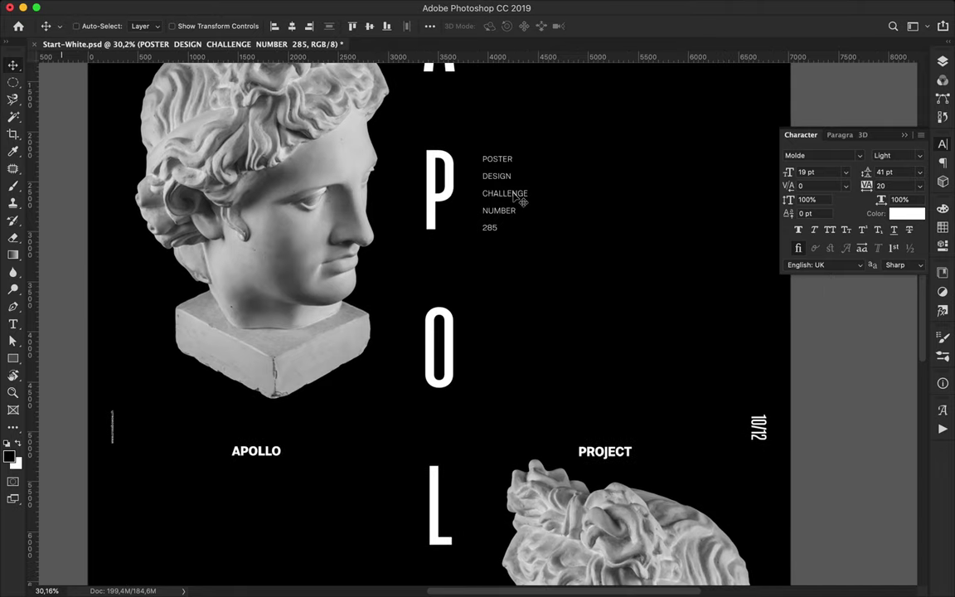
{"action": "key", "text": "F7"}
{"action": "left_click_drag", "start_coordinate": [521, 199], "coordinate": [524, 193]}
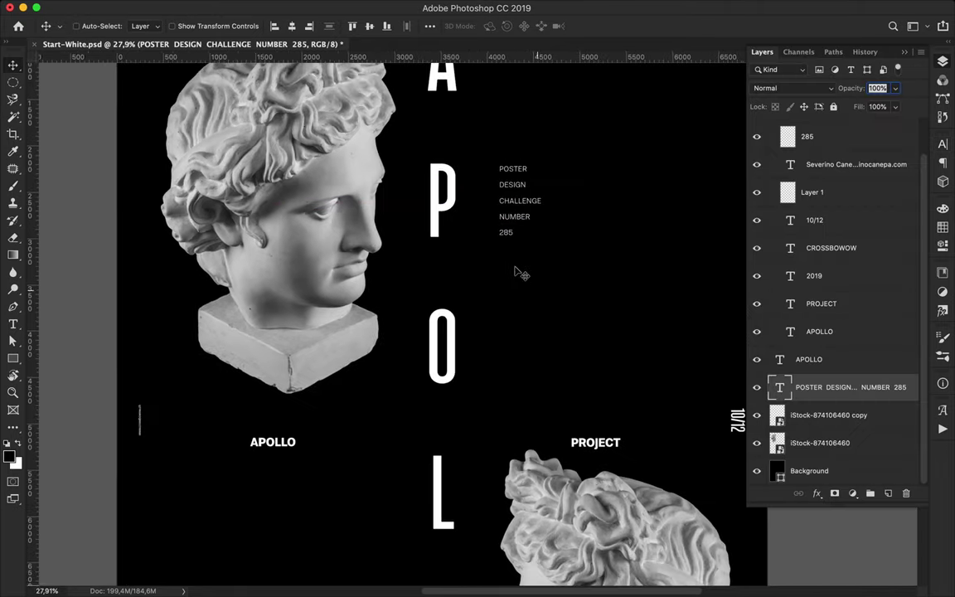
Step: Raise APOLLO level with PROJECT and shift PROJECT further right
{"action": "scroll", "coordinate": [516, 273], "scroll_direction": "down", "scroll_amount": 5}
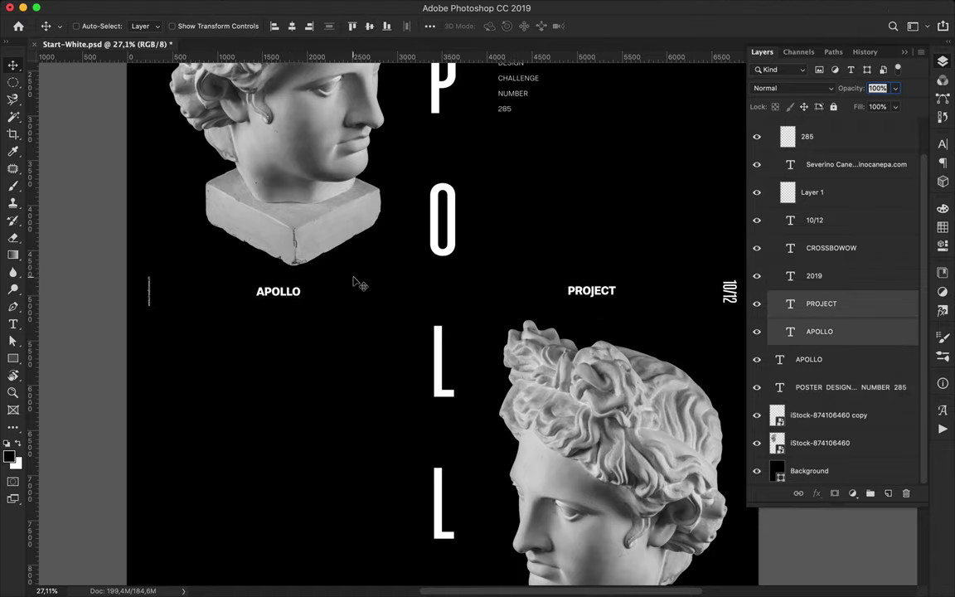
{"action": "left_click_drag", "start_coordinate": [300, 319], "coordinate": [304, 297]}
{"action": "left_click_drag", "start_coordinate": [594, 291], "coordinate": [620, 292]}
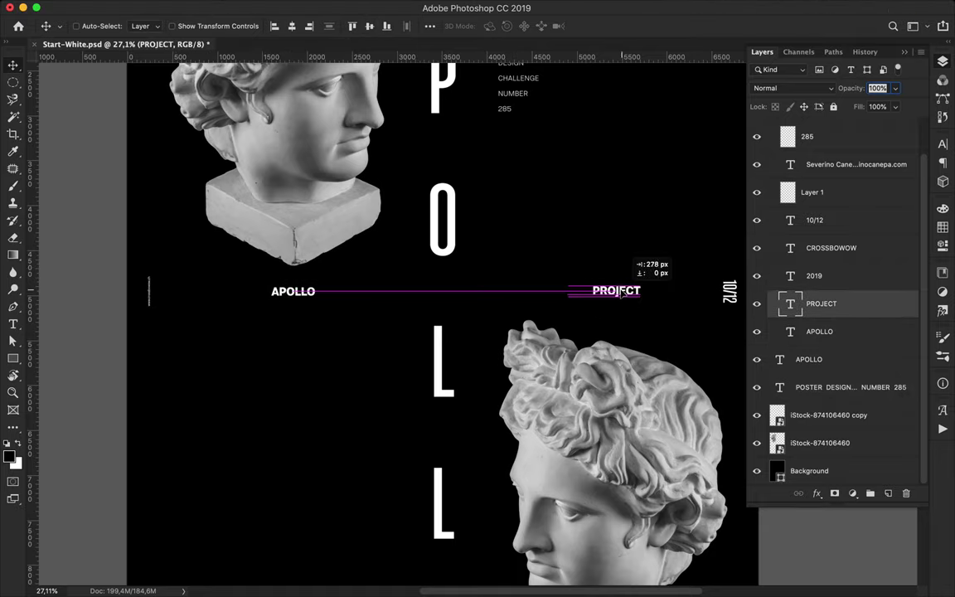
{"action": "scroll", "coordinate": [505, 288], "scroll_direction": "down", "scroll_amount": 3}
{"action": "scroll", "coordinate": [505, 288], "scroll_direction": "down", "scroll_amount": 2}
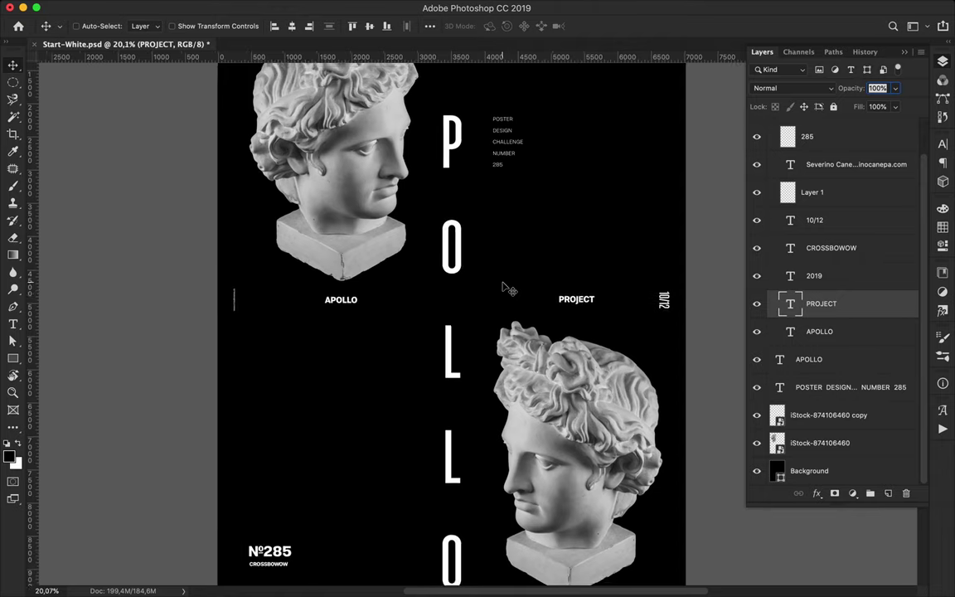
{"action": "scroll", "coordinate": [505, 288], "scroll_direction": "down", "scroll_amount": 2}
Step: Draw a black triangular cutting shape across the upper statue head
{"action": "key", "text": "p"}
{"action": "left_click", "coordinate": [381, 213]}
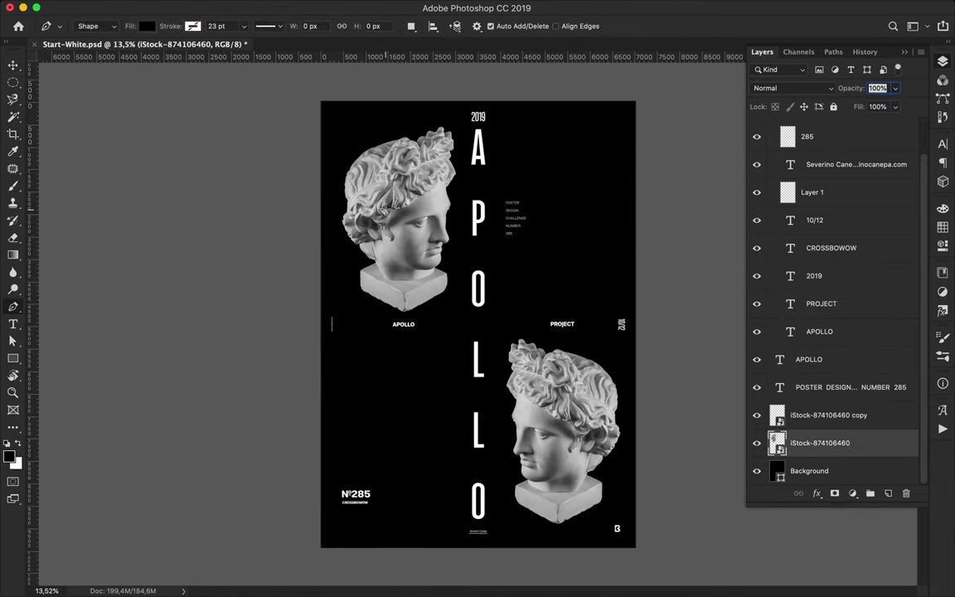
{"action": "left_click", "coordinate": [348, 156]}
{"action": "left_click", "coordinate": [456, 317]}
{"action": "left_click", "coordinate": [340, 318]}
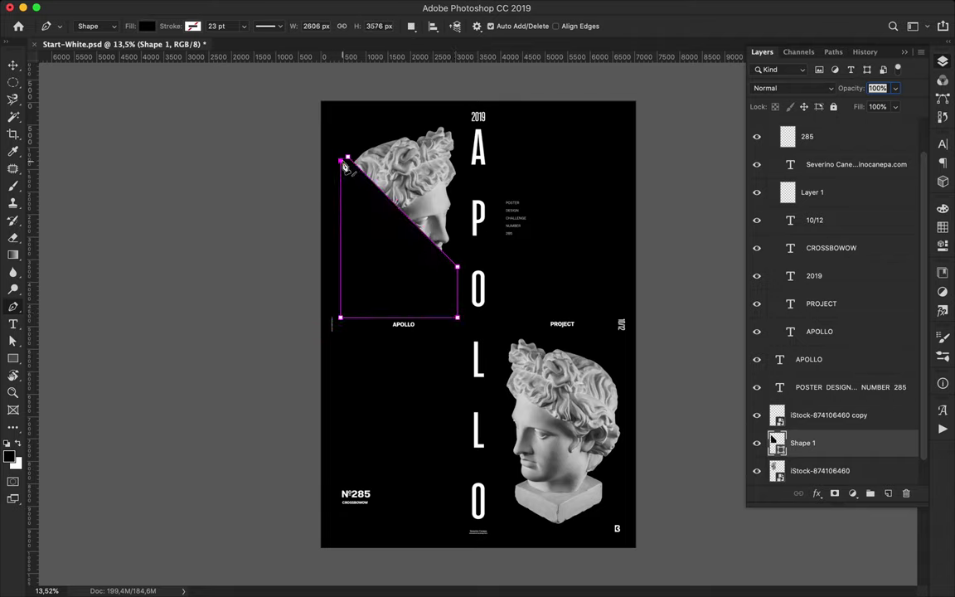
Step: Copy the triangle, rotate it 180° and place it over the lower statue head
{"action": "key", "text": "v"}
{"action": "mouse_move", "coordinate": [408, 300]}
{"action": "left_mouse_down"}
{"action": "mouse_move", "coordinate": [493, 329]}
{"action": "mouse_move", "coordinate": [519, 413]}
{"action": "left_mouse_up"}
{"action": "left_click_drag", "start_coordinate": [859, 452], "coordinate": [821, 362]}
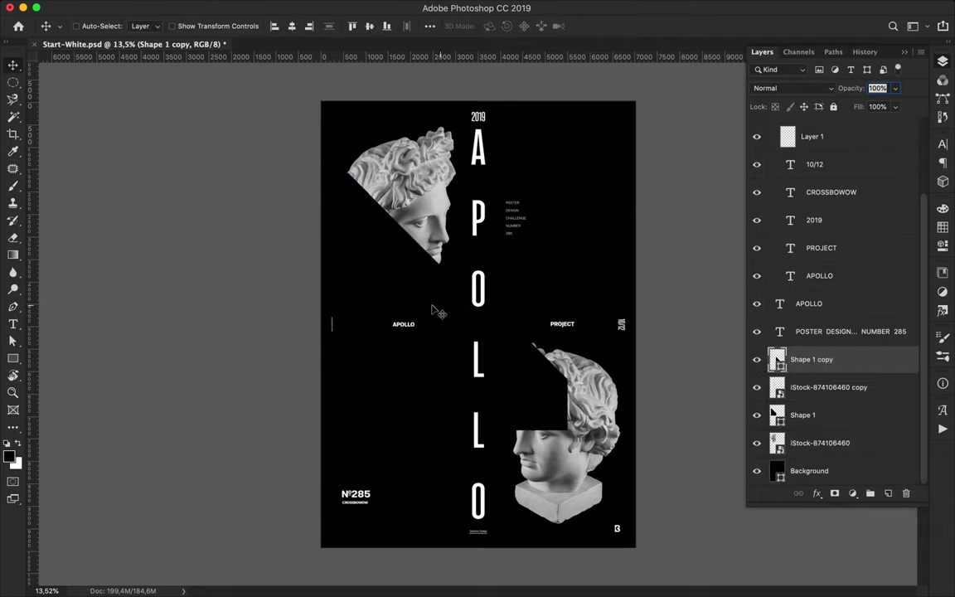
{"action": "key", "text": "ctrl+t"}
{"action": "left_click_drag", "start_coordinate": [442, 246], "coordinate": [575, 454]}
{"action": "left_click_drag", "start_coordinate": [532, 390], "coordinate": [592, 407]}
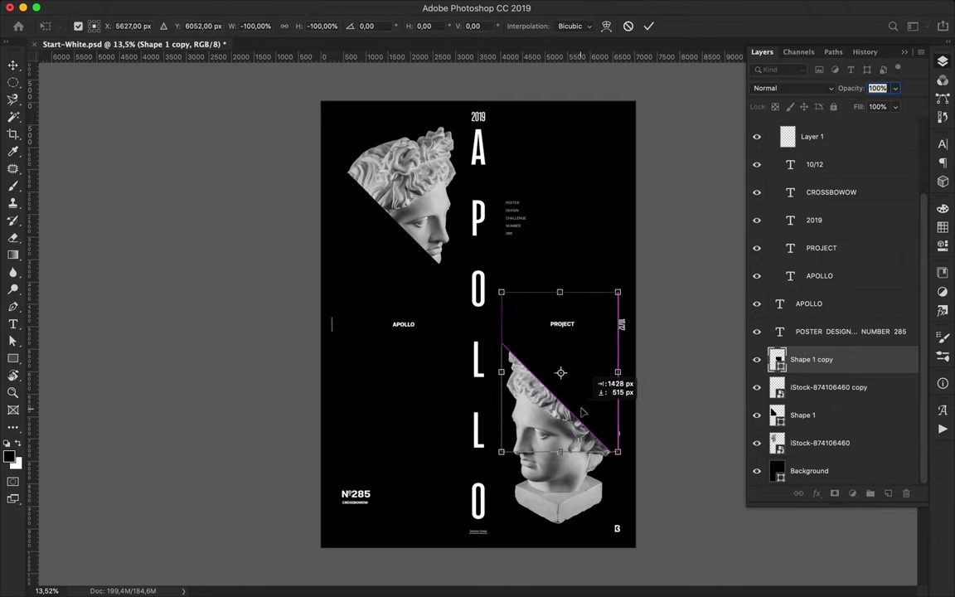
{"action": "key", "text": "Return"}
{"action": "left_click_drag", "start_coordinate": [547, 385], "coordinate": [547, 367]}
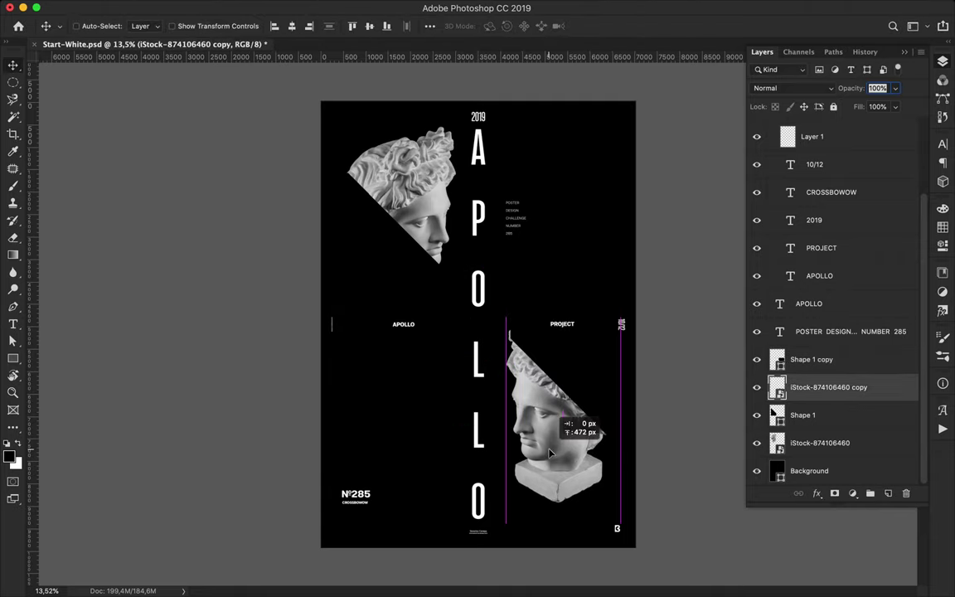
Step: Reshape the Shape 1 copy crop path so the lower head shows a different slice
{"action": "key", "text": "a"}
{"action": "key", "text": "v"}
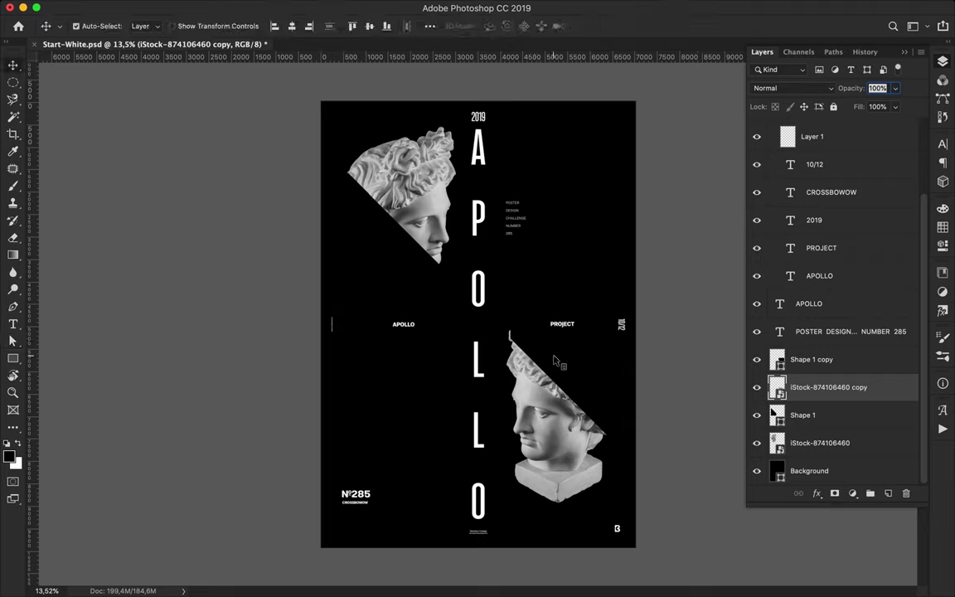
{"action": "left_click", "coordinate": [558, 359]}
{"action": "key", "text": "a"}
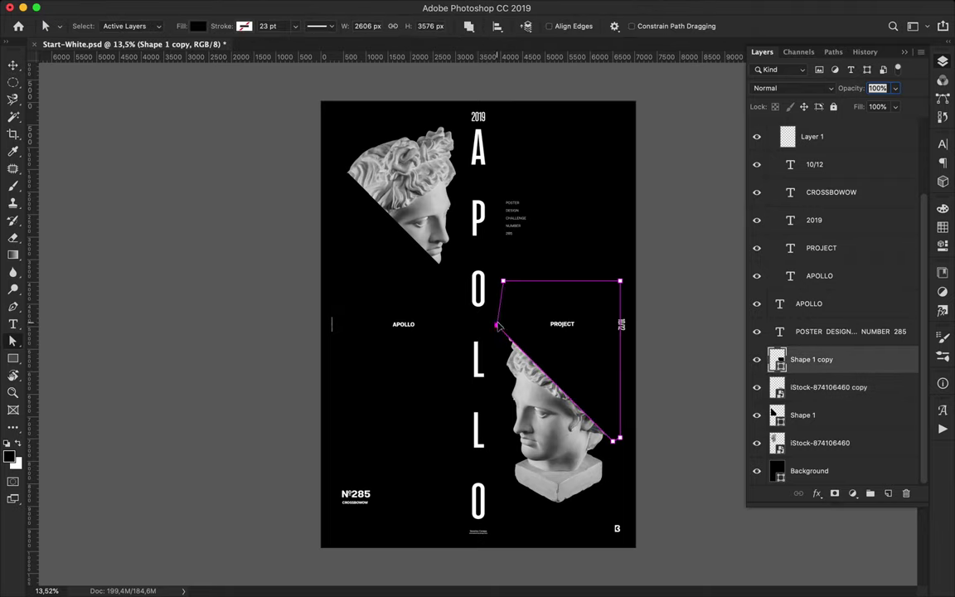
{"action": "key", "text": "v"}
{"action": "left_click_drag", "start_coordinate": [541, 379], "coordinate": [584, 392]}
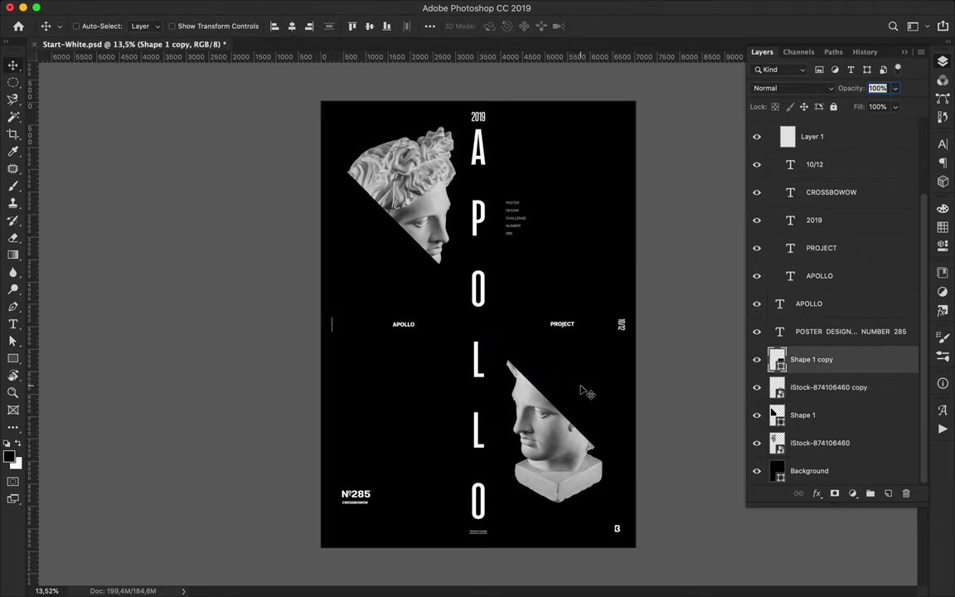
Step: Centre APOLLO and PROJECT on the title and duplicate APOLLO as a new 365° label
{"action": "left_click_drag", "start_coordinate": [406, 330], "coordinate": [484, 330]}
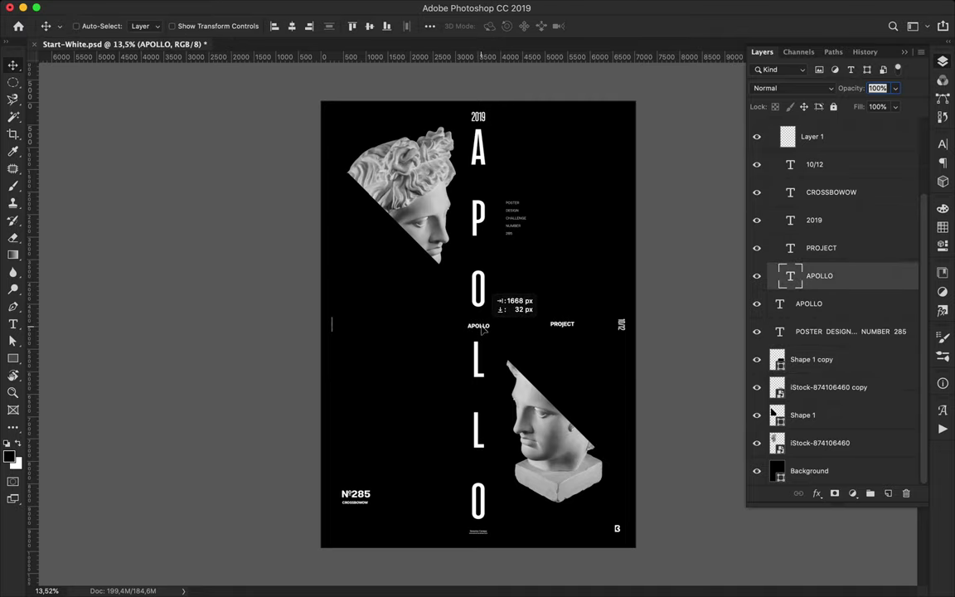
{"action": "mouse_move", "coordinate": [562, 323]}
{"action": "left_mouse_down"}
{"action": "mouse_move", "coordinate": [483, 400]}
{"action": "mouse_move", "coordinate": [484, 466]}
{"action": "left_mouse_up"}
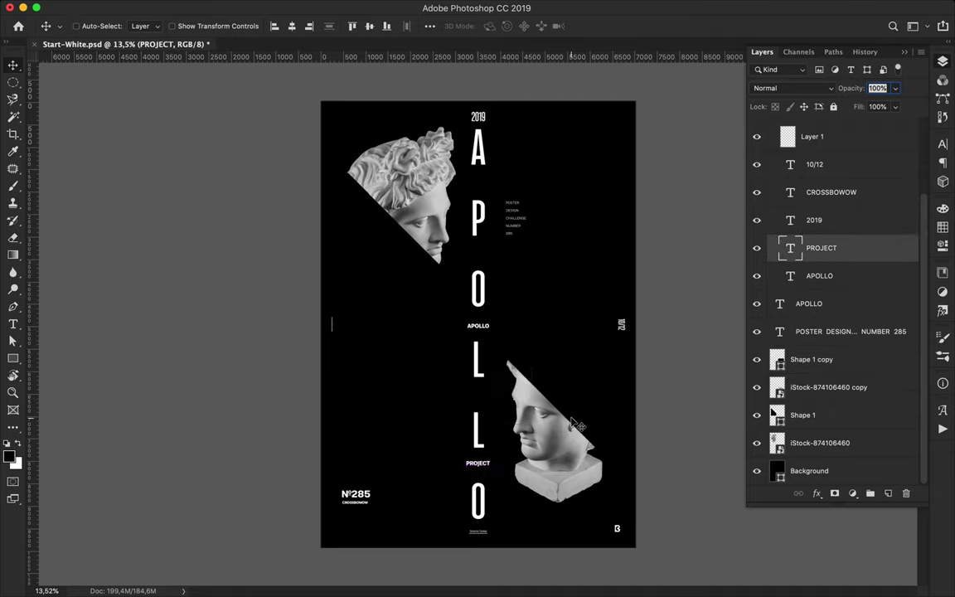
{"action": "left_click_drag", "start_coordinate": [481, 325], "coordinate": [483, 393]}
{"action": "key", "text": "t"}
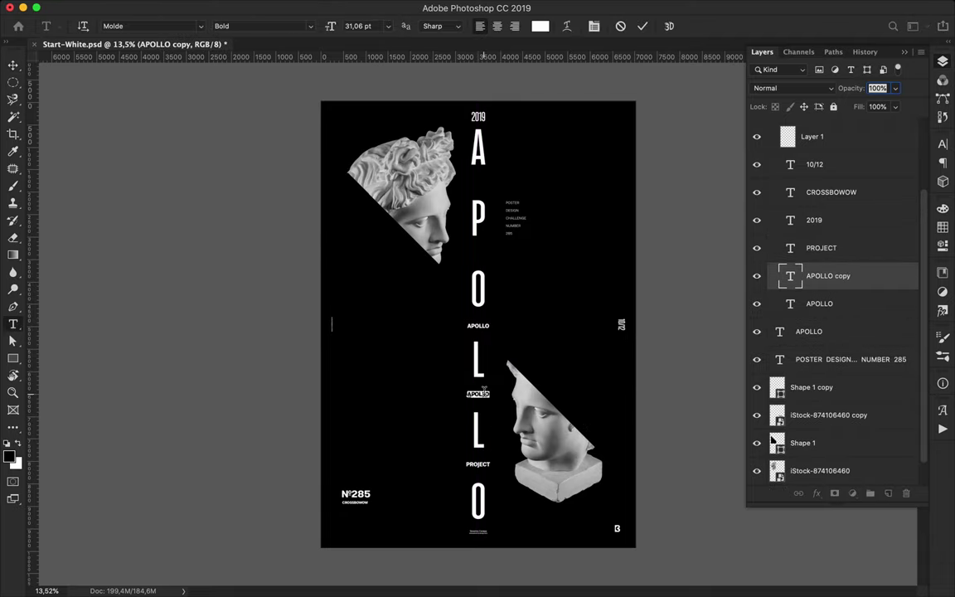
{"action": "key", "text": "ctrl+Return"}
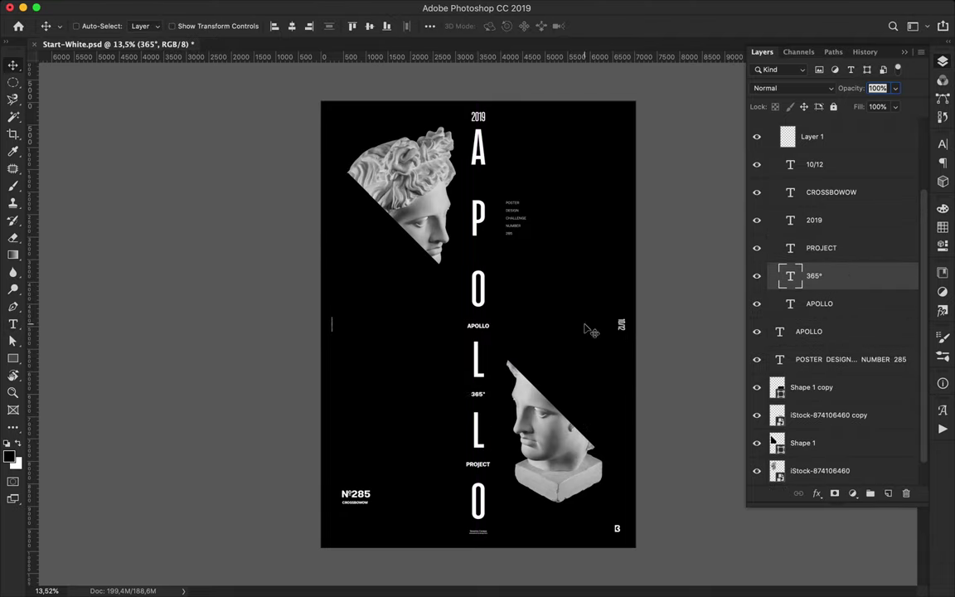
Step: Reposition the Nº285 text block and cancel an accidental background transform
{"action": "mouse_move", "coordinate": [367, 494]}
{"action": "left_mouse_down"}
{"action": "mouse_move", "coordinate": [366, 475]}
{"action": "mouse_move", "coordinate": [444, 488]}
{"action": "left_mouse_up"}
{"action": "left_click_drag", "start_coordinate": [390, 503], "coordinate": [426, 504]}
{"action": "key", "text": "alt+comma"}
{"action": "key", "text": "ctrl+t"}
{"action": "key", "text": "Escape"}
Step: Rotate 10/12 by 90° to read horizontally and nudge the Nº285/CROSSBOWOW block
{"action": "left_click", "coordinate": [620, 323]}
{"action": "key", "text": "ctrl+t"}
{"action": "left_click_drag", "start_coordinate": [596, 324], "coordinate": [503, 285]}
{"action": "key", "text": "Return"}
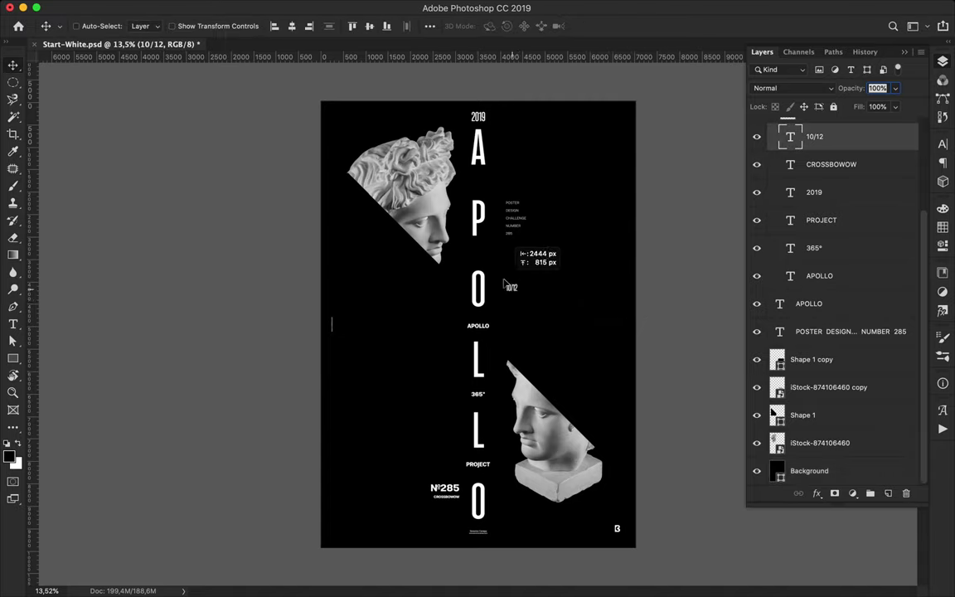
{"action": "mouse_move", "coordinate": [454, 498]}
{"action": "left_mouse_down"}
{"action": "mouse_move", "coordinate": [445, 517]}
{"action": "mouse_move", "coordinate": [440, 510]}
{"action": "left_mouse_up"}
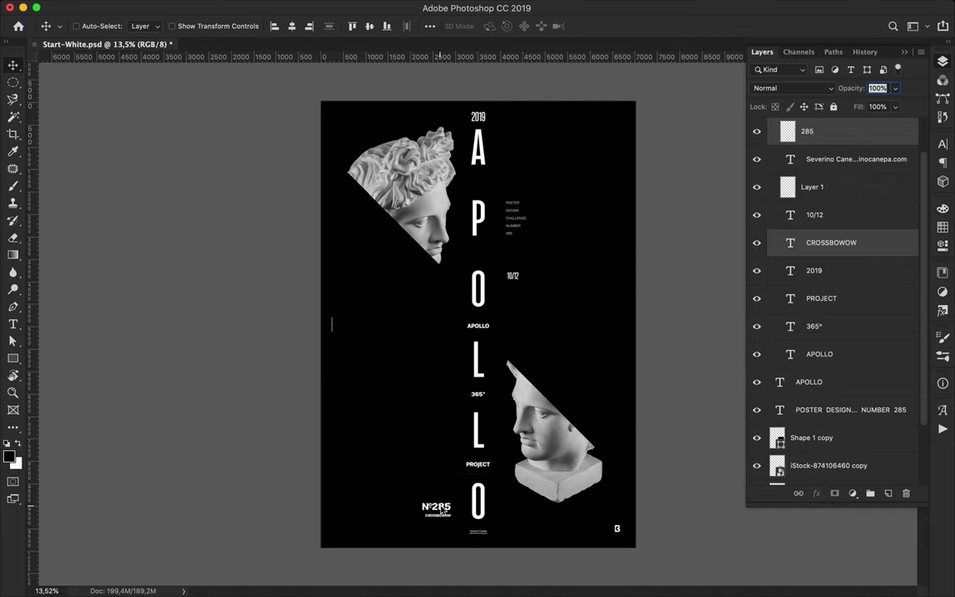
{"action": "left_click", "coordinate": [333, 326]}
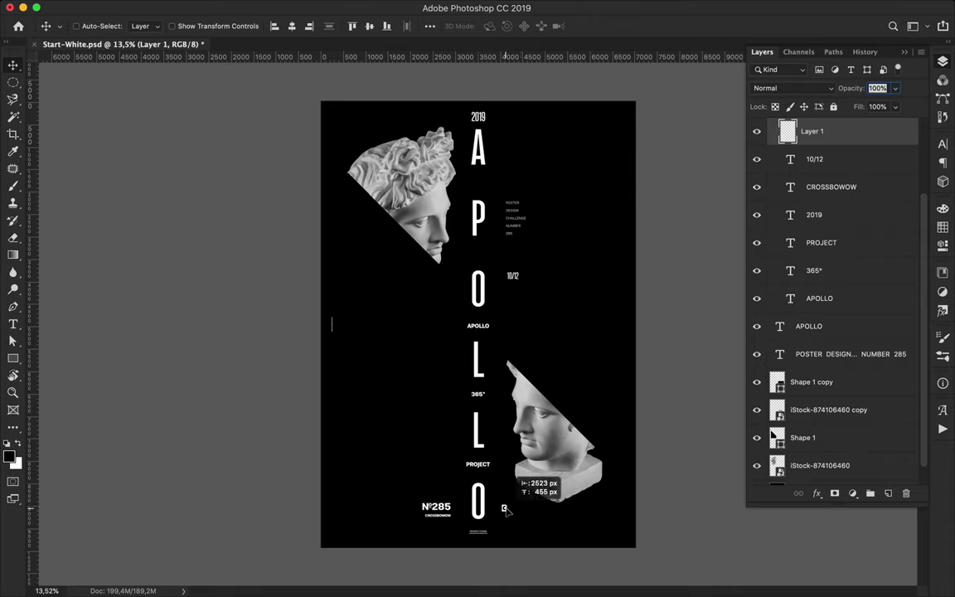
Step: Add vertical and horizontal guides and align POSTER DESIGN and 10/12 to them
{"action": "scroll", "coordinate": [555, 206], "scroll_direction": "up", "scroll_amount": 5}
{"action": "scroll", "coordinate": [154, 295], "scroll_direction": "up", "scroll_amount": 3}
{"action": "mouse_move", "coordinate": [30, 269]}
{"action": "left_mouse_down"}
{"action": "mouse_move", "coordinate": [490, 341]}
{"action": "mouse_move", "coordinate": [475, 369]}
{"action": "left_mouse_up"}
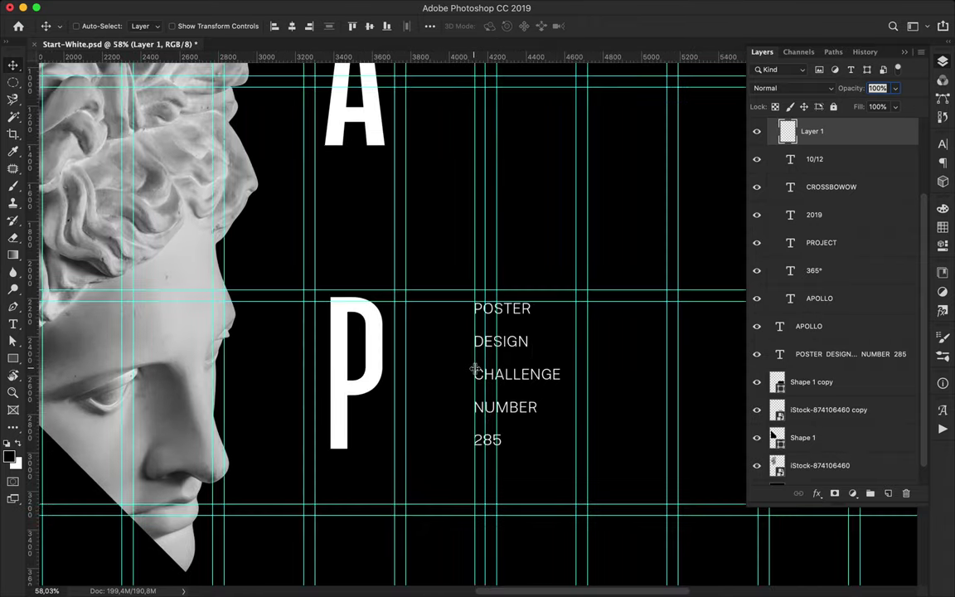
{"action": "scroll", "coordinate": [498, 332], "scroll_direction": "down", "scroll_amount": 10}
{"action": "scroll", "coordinate": [504, 290], "scroll_direction": "up", "scroll_amount": 7}
{"action": "left_click_drag", "start_coordinate": [505, 186], "coordinate": [527, 184]}
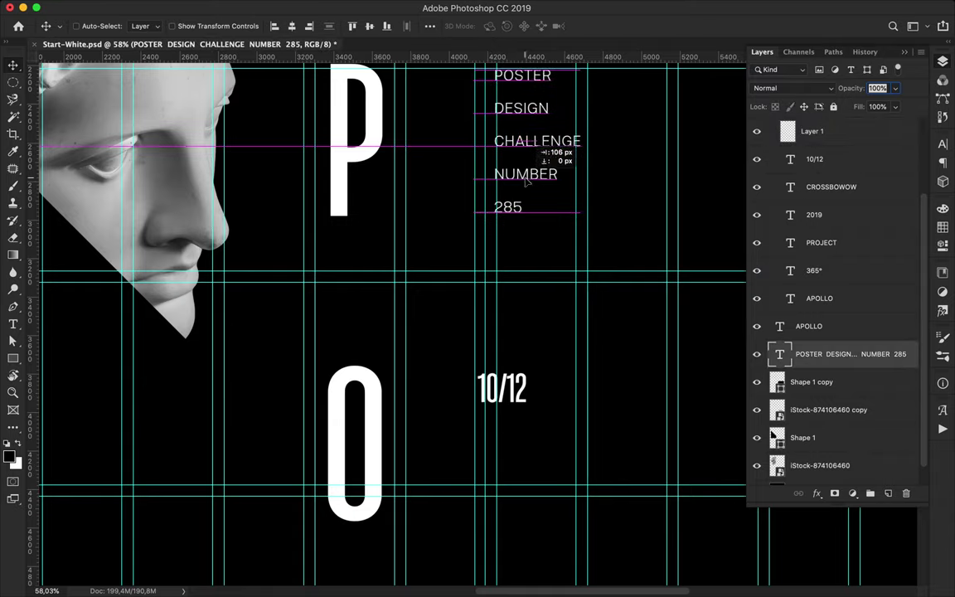
{"action": "left_click_drag", "start_coordinate": [523, 401], "coordinate": [541, 394]}
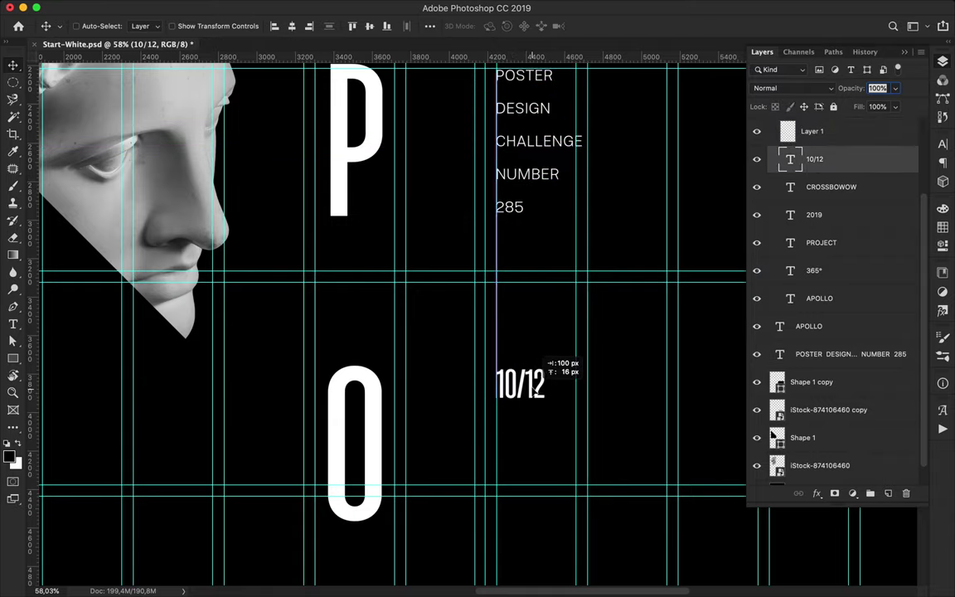
{"action": "mouse_move", "coordinate": [414, 56]}
{"action": "left_mouse_down"}
{"action": "mouse_move", "coordinate": [434, 365]}
{"action": "mouse_move", "coordinate": [434, 329]}
{"action": "left_mouse_up"}
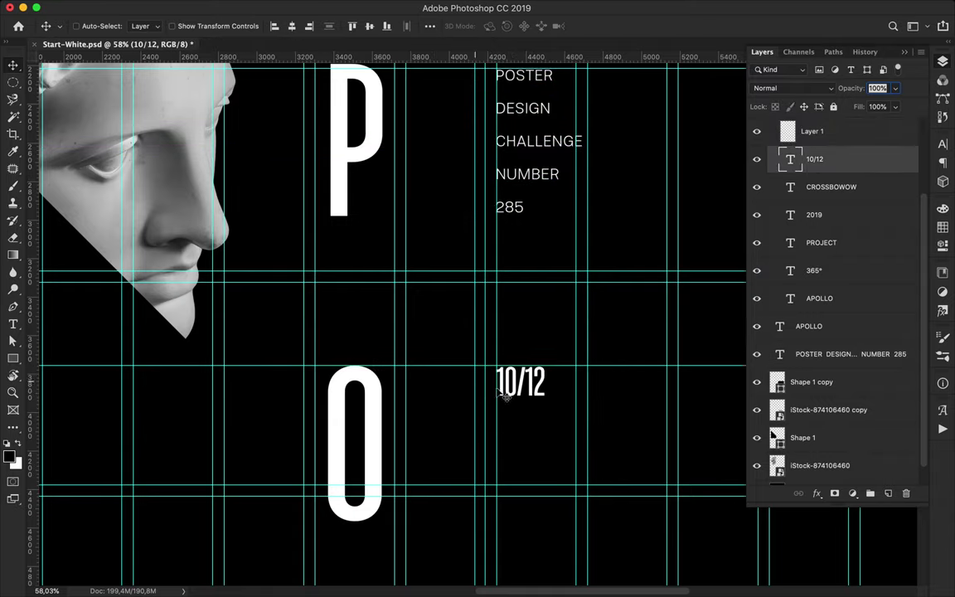
Step: Move the B logo up-right and the Nº285/CROSSBOWOW block up-left
{"action": "scroll", "coordinate": [491, 322], "scroll_direction": "down", "scroll_amount": 5}
{"action": "scroll", "coordinate": [491, 322], "scroll_direction": "down", "scroll_amount": 5}
{"action": "scroll", "coordinate": [489, 326], "scroll_direction": "down", "scroll_amount": 5}
{"action": "left_click_drag", "start_coordinate": [479, 483], "coordinate": [514, 465]}
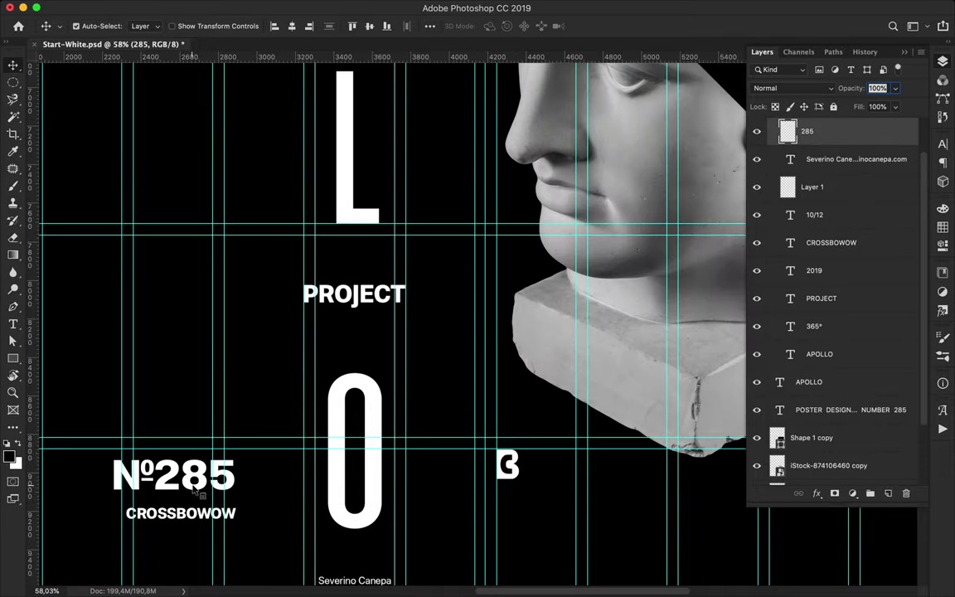
{"action": "mouse_move", "coordinate": [219, 520]}
{"action": "left_mouse_down"}
{"action": "mouse_move", "coordinate": [199, 510]}
{"action": "mouse_move", "coordinate": [249, 479]}
{"action": "left_mouse_up"}
{"action": "key", "text": "super+0"}
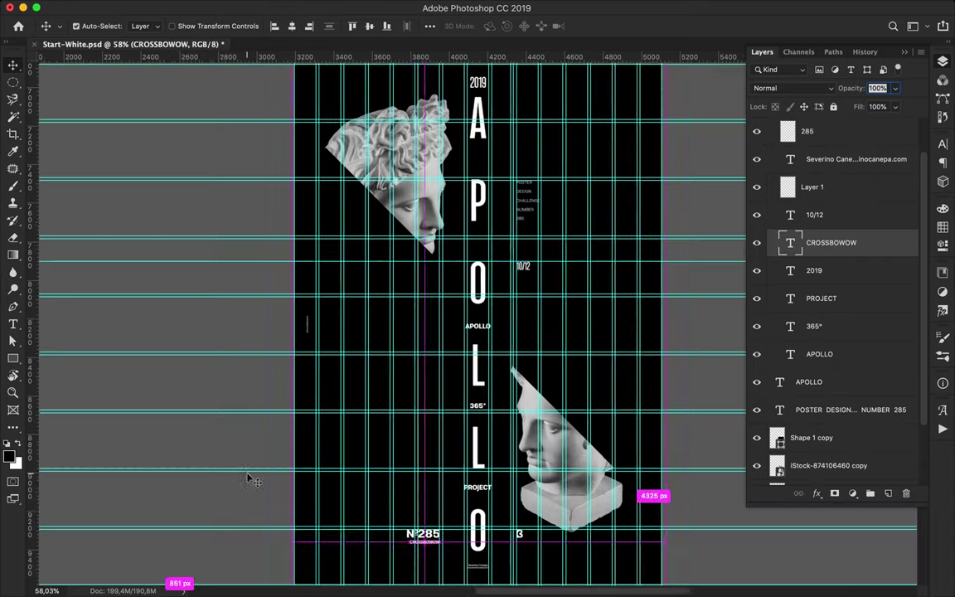
Step: Place the website line under CROSSBOWOW and the designer credit beneath it
{"action": "left_click", "coordinate": [309, 328]}
{"action": "key", "text": "super"}
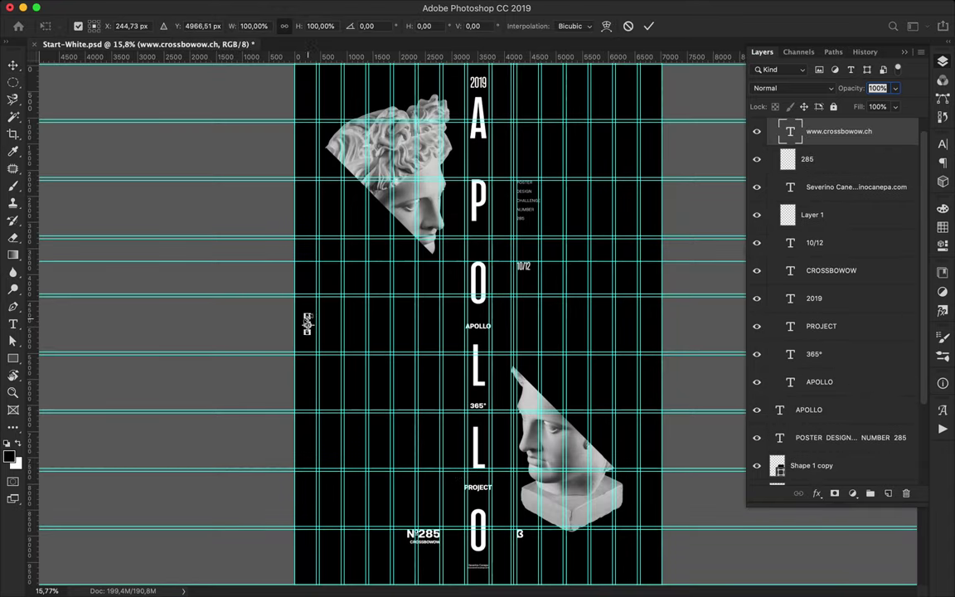
{"action": "left_click_drag", "start_coordinate": [323, 338], "coordinate": [433, 555]}
{"action": "scroll", "coordinate": [433, 564], "scroll_direction": "up", "scroll_amount": 6}
{"action": "left_click_drag", "start_coordinate": [383, 276], "coordinate": [380, 247]}
{"action": "left_click_drag", "start_coordinate": [581, 358], "coordinate": [354, 317]}
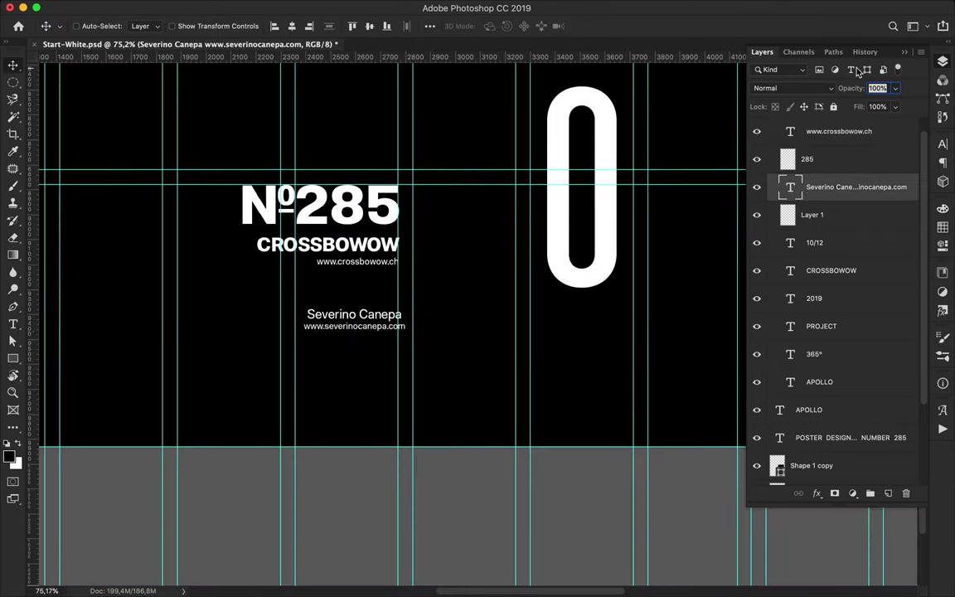
Step: Right-align the credits in the Paragraph panel and nudge the credit block into place
{"action": "key", "text": "F7"}
{"action": "left_click_drag", "start_coordinate": [402, 316], "coordinate": [399, 297]}
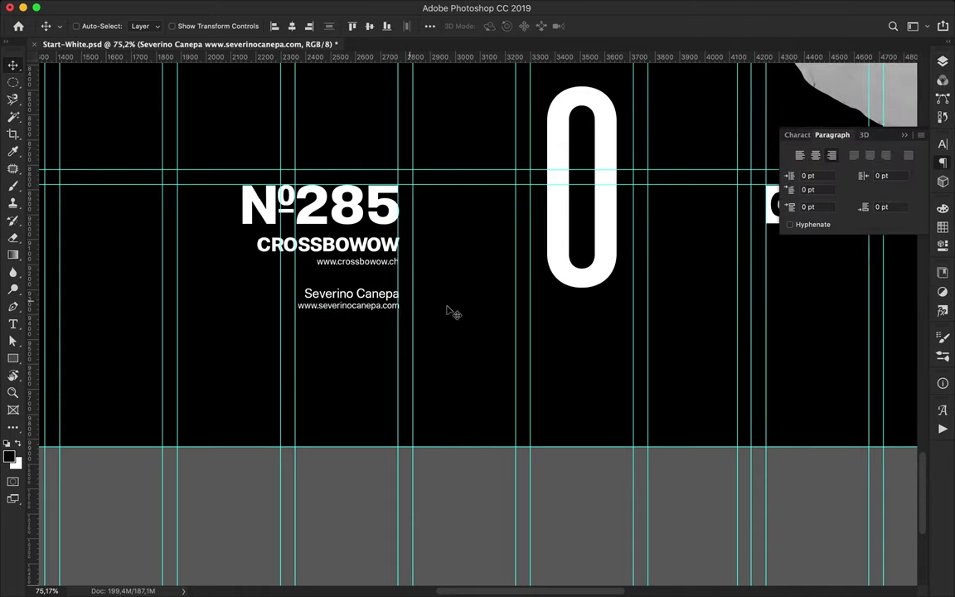
{"action": "left_click", "coordinate": [369, 257], "text": "super"}
{"action": "key", "text": "shift+Down"}
{"action": "key", "text": "shift+Down"}
{"action": "key", "text": "shift+Down"}
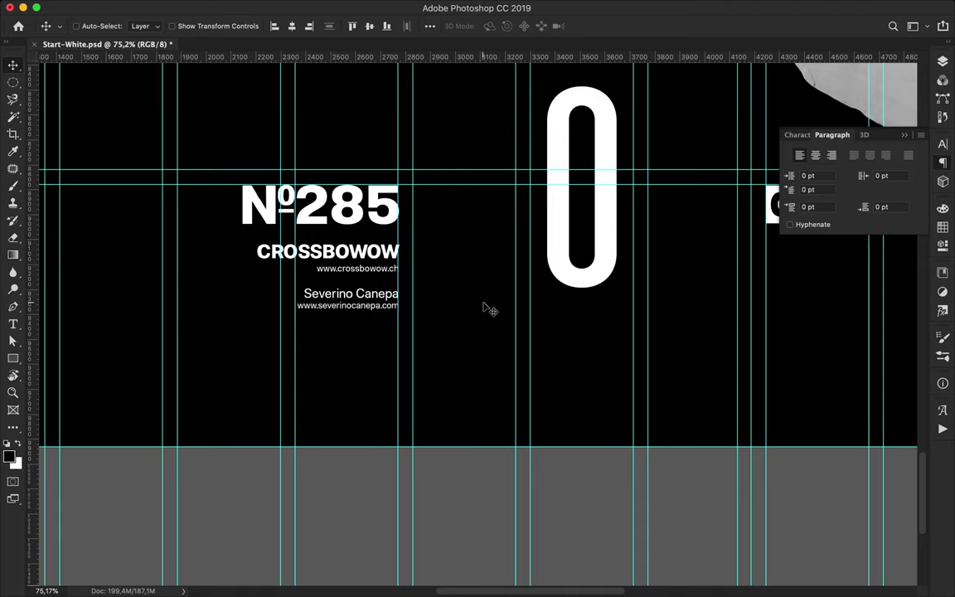
{"action": "key", "text": "super+0"}
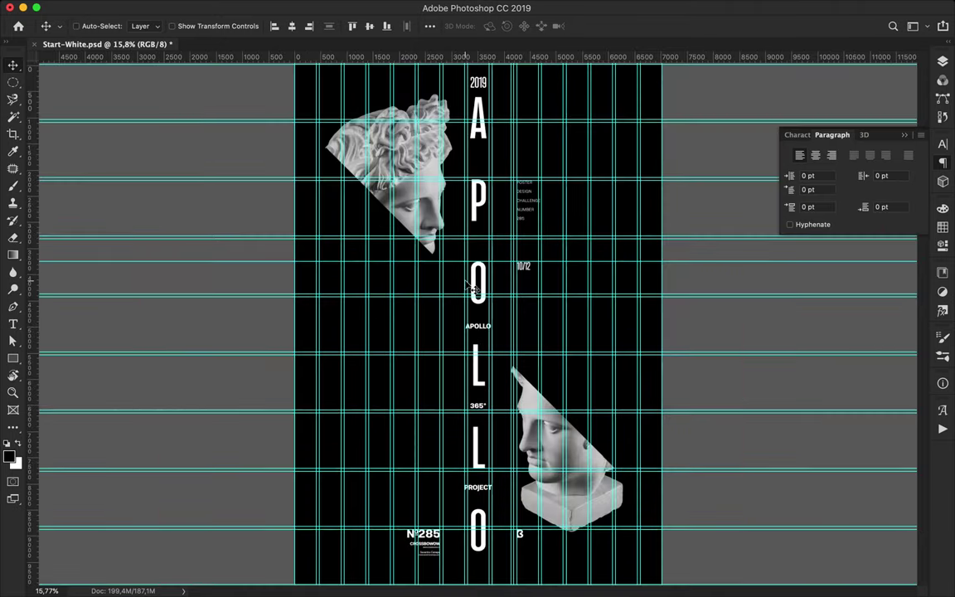
{"action": "left_click", "coordinate": [359, 9]}
Step: Hide the guides and raise the Nº285 credit group up beside 365°
{"action": "left_click", "coordinate": [642, 301]}
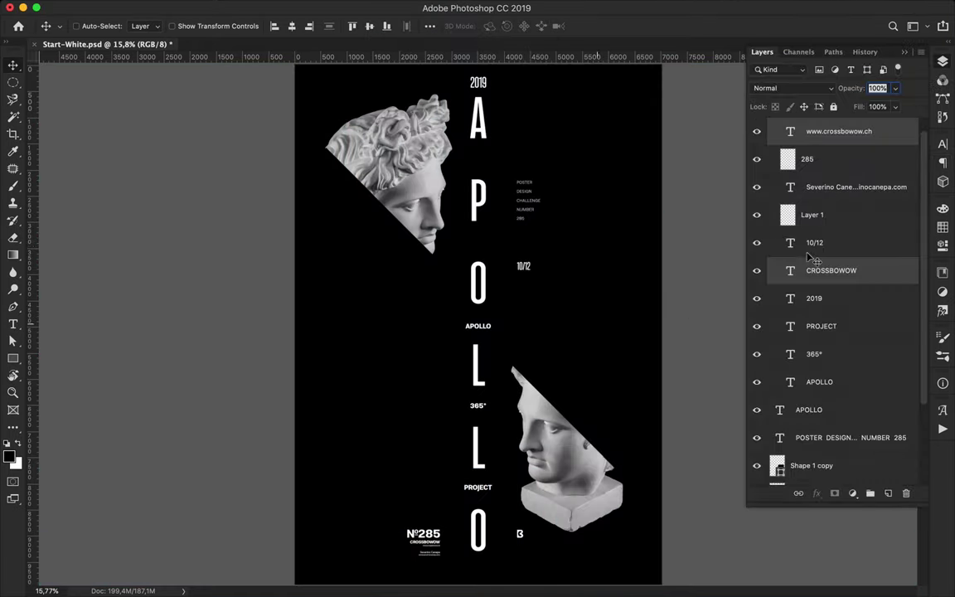
{"action": "scroll", "coordinate": [834, 176], "scroll_direction": "up", "scroll_amount": 1}
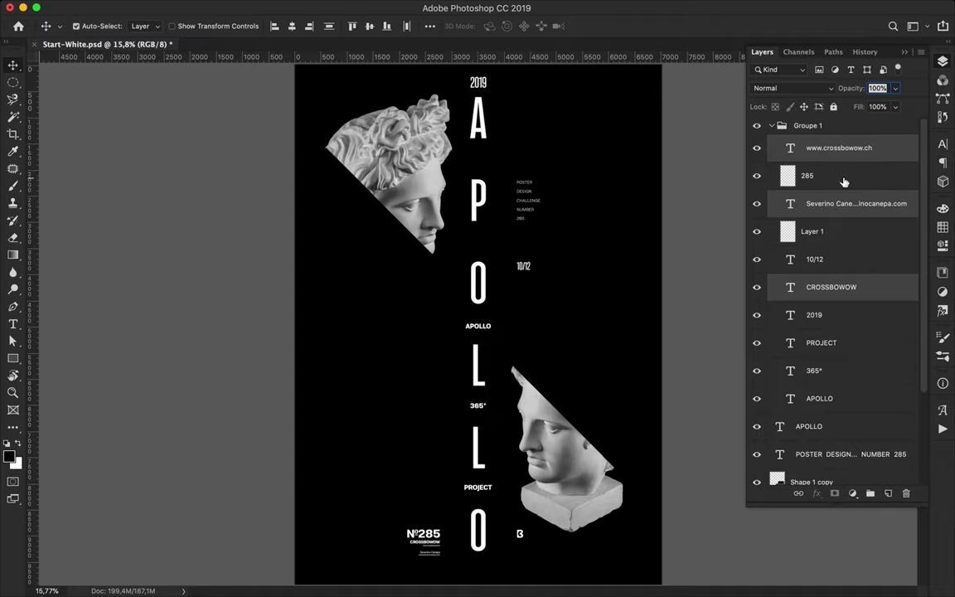
{"action": "left_click", "coordinate": [844, 182]}
{"action": "mouse_move", "coordinate": [439, 542]}
{"action": "left_mouse_down"}
{"action": "mouse_move", "coordinate": [455, 437]}
{"action": "mouse_move", "coordinate": [438, 440]}
{"action": "left_mouse_up"}
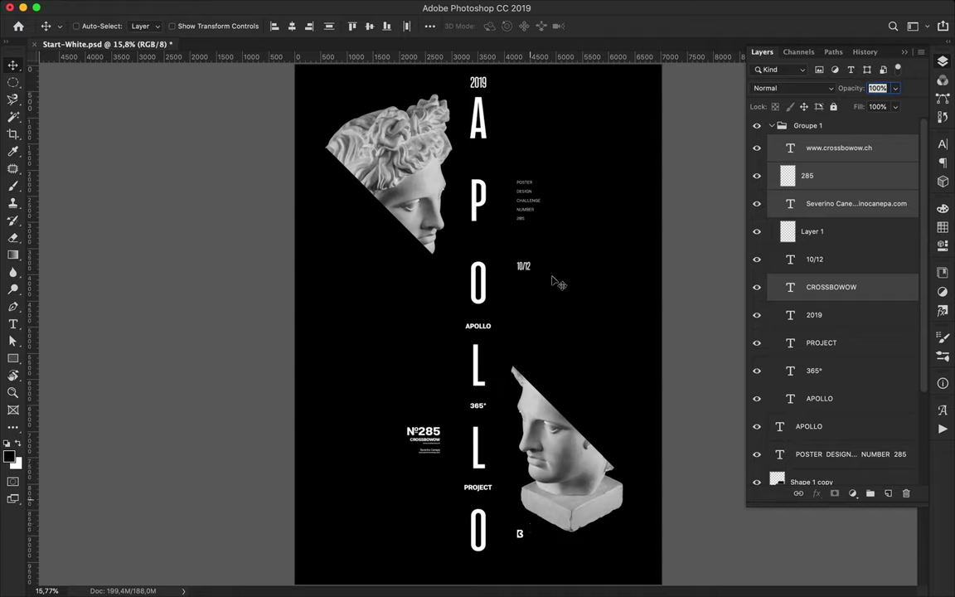
{"action": "scroll", "coordinate": [559, 277], "scroll_direction": "down", "scroll_amount": 1}
Step: Move the 10/12 label down to the poster bottom, left of the final O
{"action": "key", "text": "ctrl"}
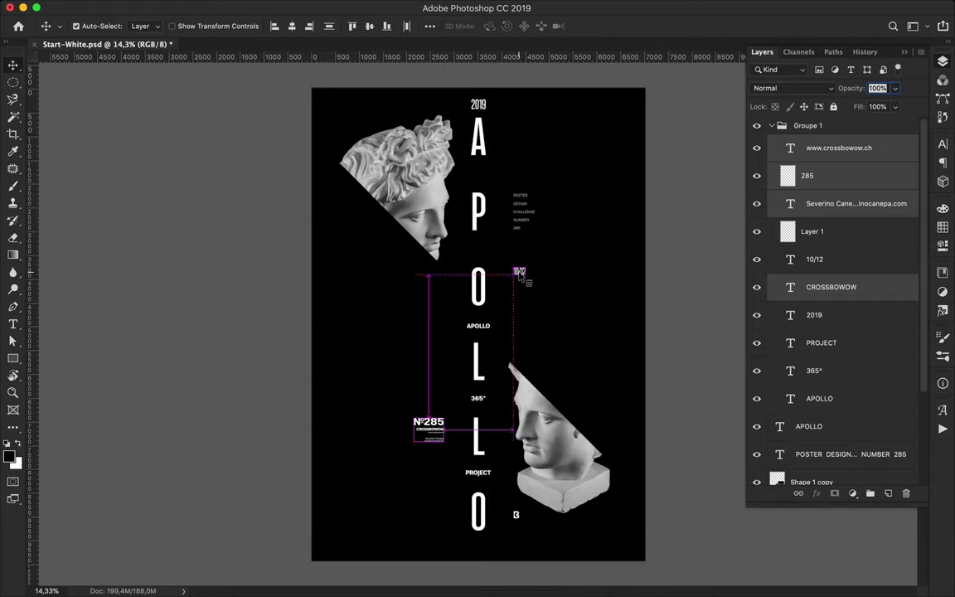
{"action": "left_click_drag", "start_coordinate": [520, 273], "coordinate": [518, 518]}
{"action": "scroll", "coordinate": [518, 520], "scroll_direction": "up", "scroll_amount": 15}
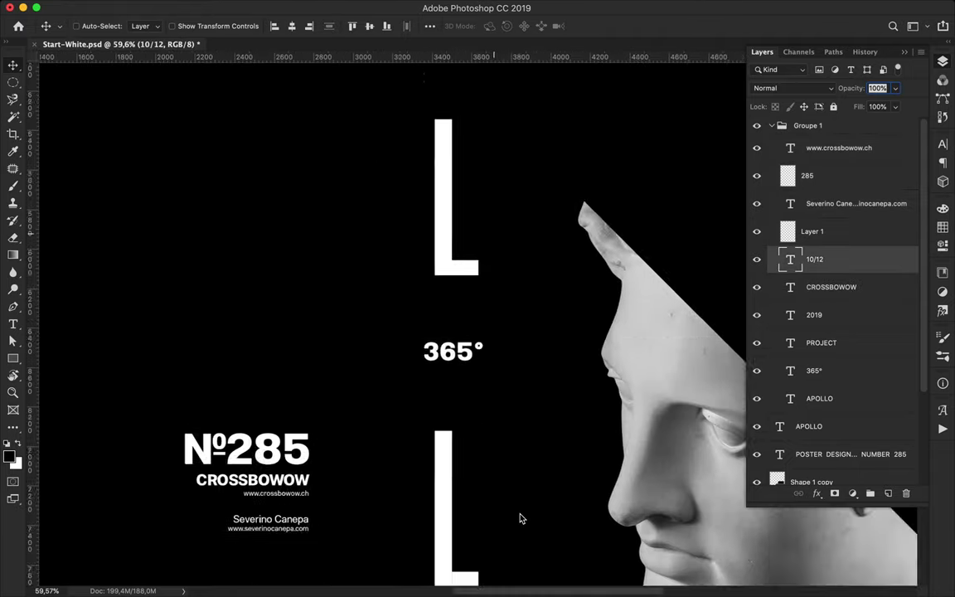
{"action": "left_click_drag", "start_coordinate": [584, 394], "coordinate": [269, 390]}
{"action": "key", "text": "ctrl+0"}
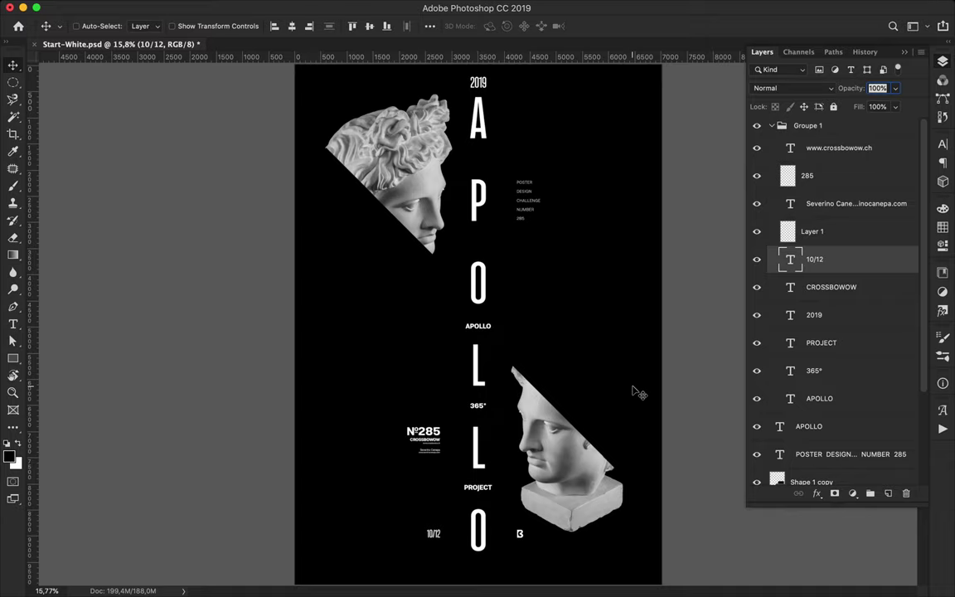
Step: Delete the top 2019 and retype 10/12 as 'OCTOBER 12, 2019' beside the final O
{"action": "left_click_drag", "start_coordinate": [478, 83], "coordinate": [405, 536]}
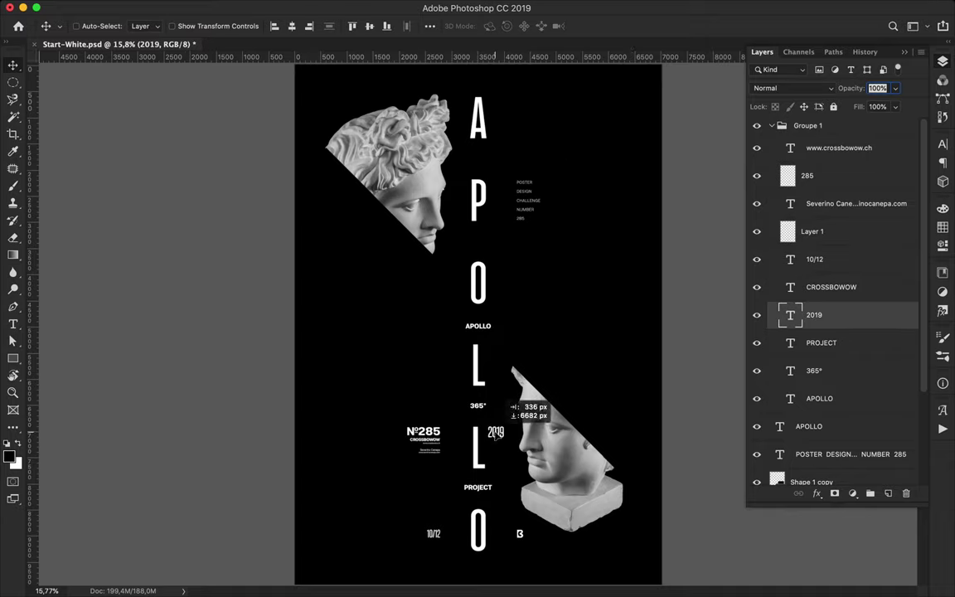
{"action": "key", "text": "Delete"}
{"action": "double_click", "coordinate": [433, 533]}
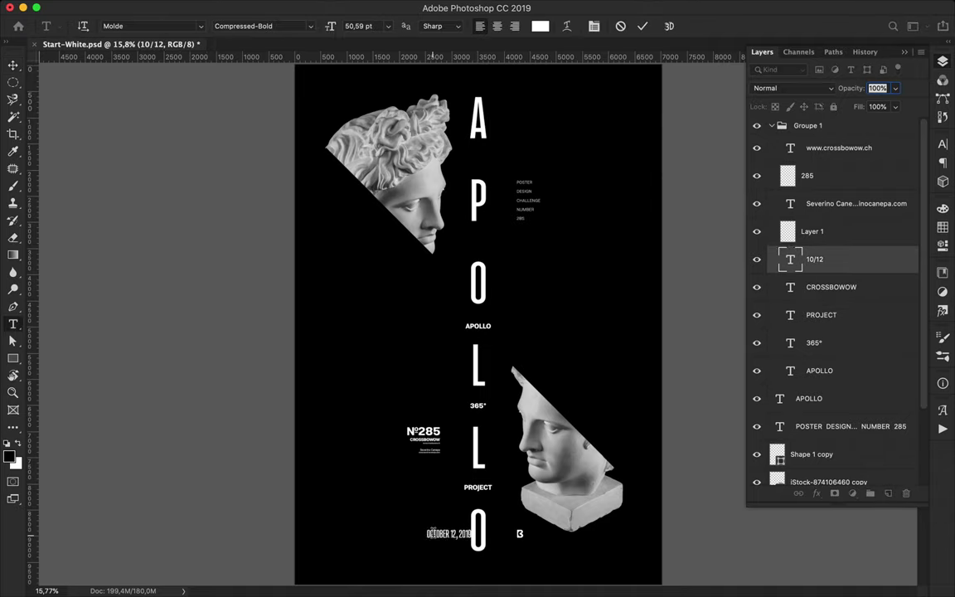
{"action": "key", "text": "ctrl+Return"}
{"action": "key", "text": "v"}
{"action": "left_click_drag", "start_coordinate": [452, 534], "coordinate": [418, 540]}
{"action": "scroll", "coordinate": [486, 327], "scroll_direction": "down", "scroll_amount": 2}
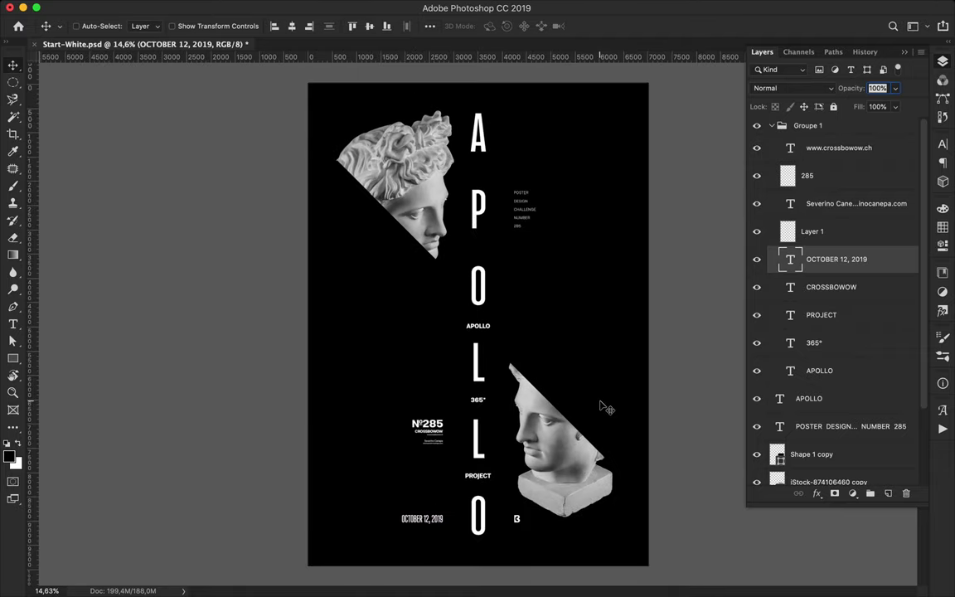
{"action": "scroll", "coordinate": [604, 406], "scroll_direction": "down", "scroll_amount": 2}
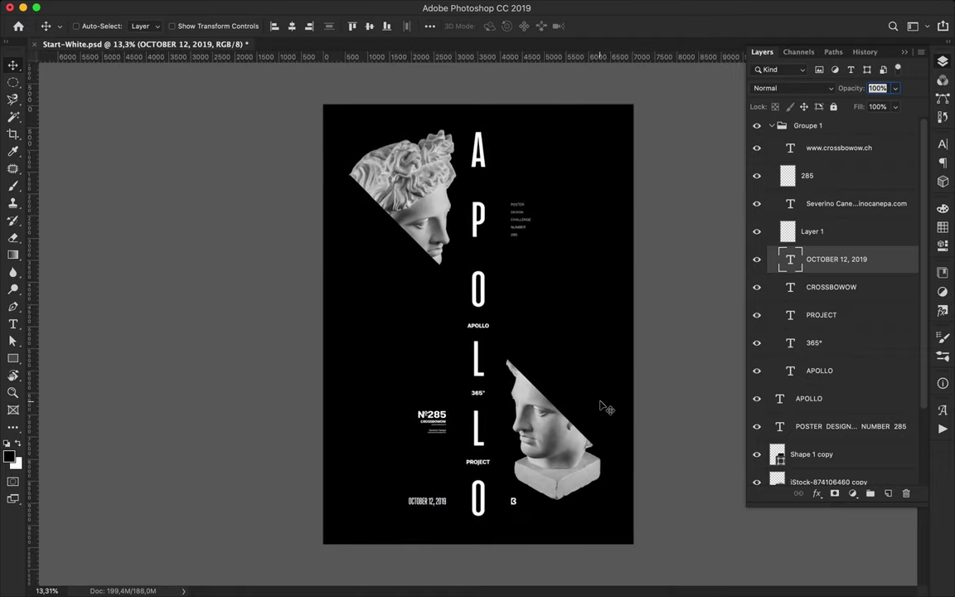
Step: Shift the upper statue head and its crop shape left, the lower one right and down
{"action": "left_click", "coordinate": [771, 125]}
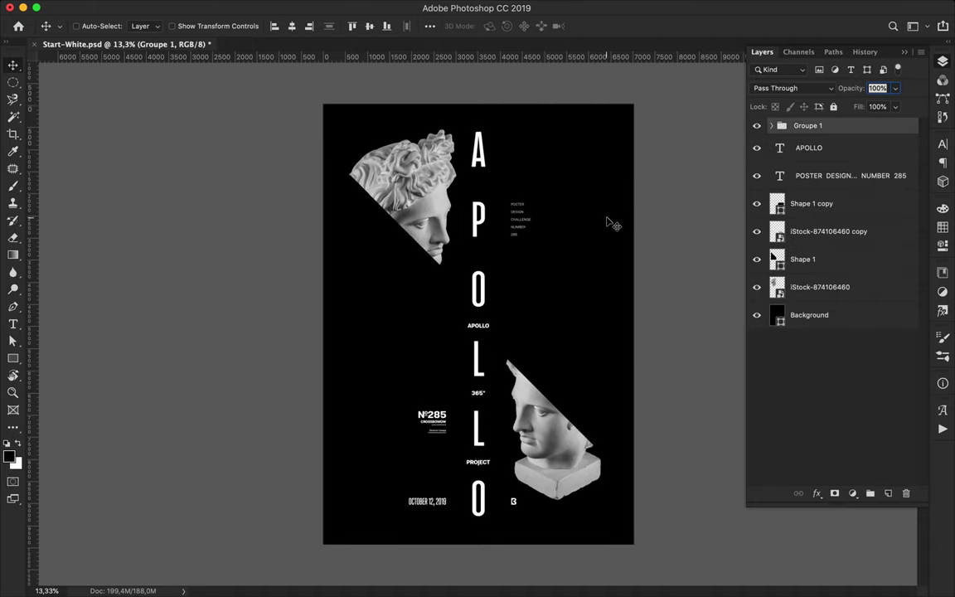
{"action": "left_click", "coordinate": [803, 259]}
{"action": "left_click", "coordinate": [819, 287], "text": "shift"}
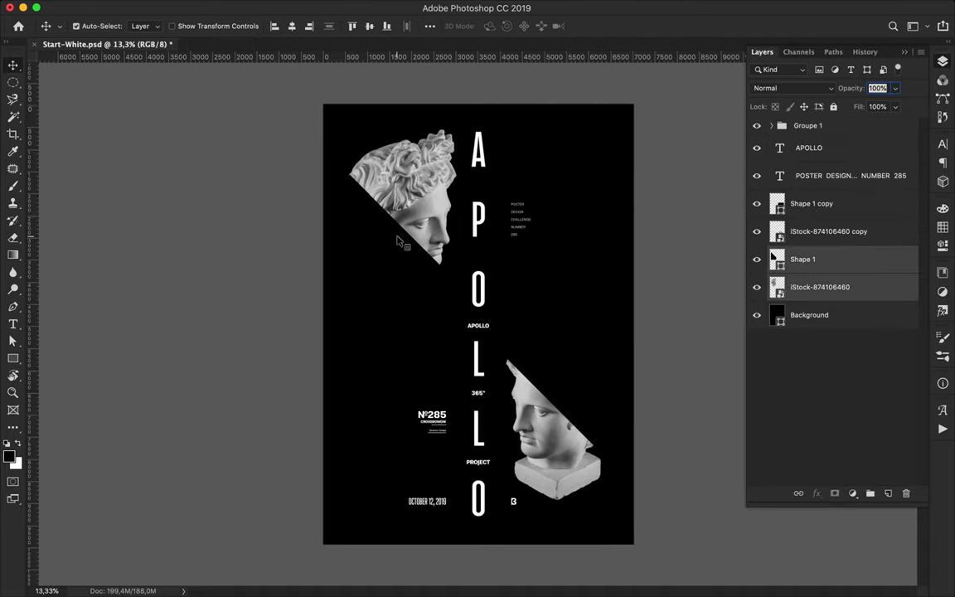
{"action": "left_click_drag", "start_coordinate": [403, 242], "coordinate": [398, 240]}
{"action": "left_click_drag", "start_coordinate": [489, 389], "coordinate": [495, 393]}
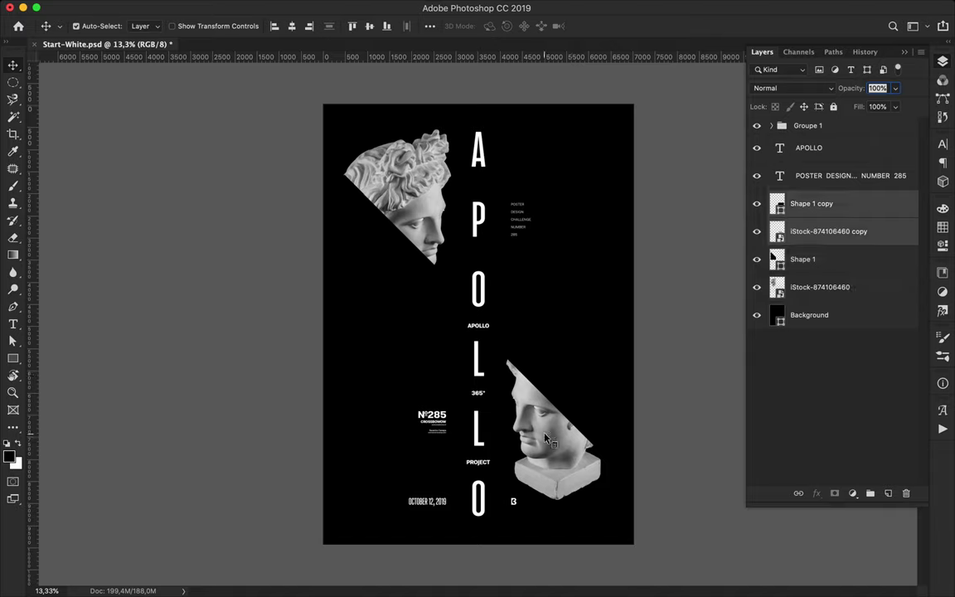
{"action": "scroll", "coordinate": [632, 417], "scroll_direction": "up", "scroll_amount": 3}
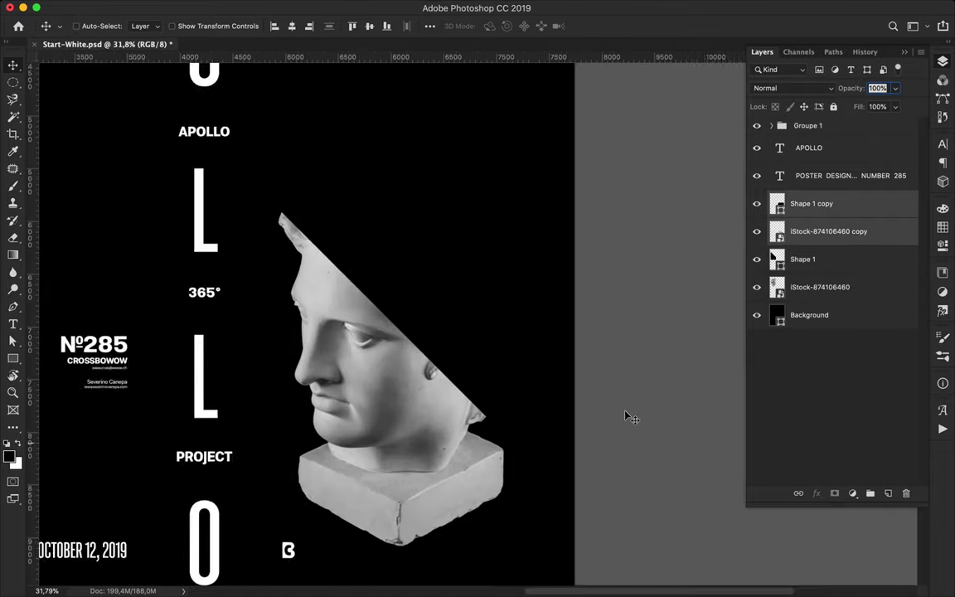
{"action": "scroll", "coordinate": [645, 402], "scroll_direction": "down", "scroll_amount": 2}
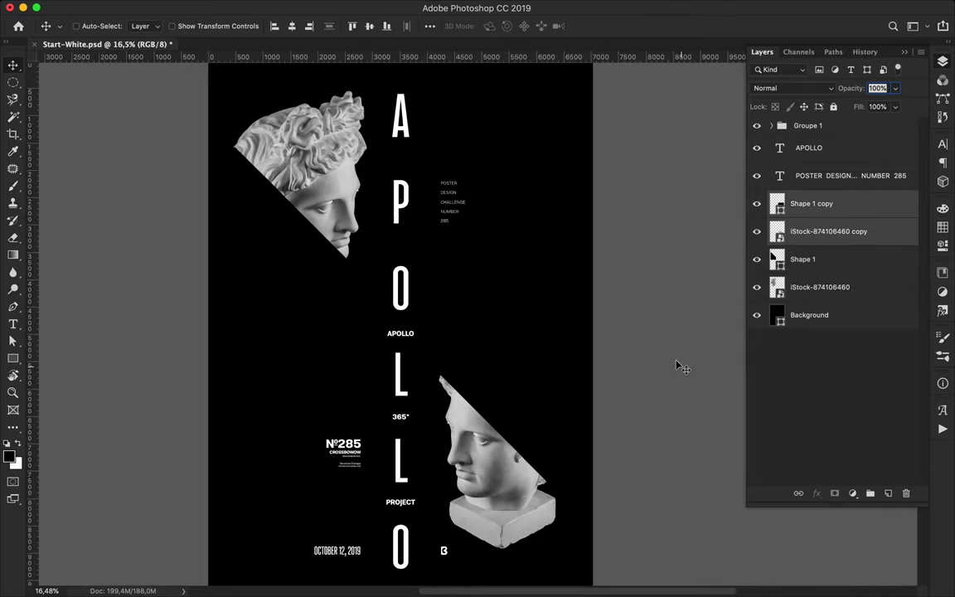
{"action": "scroll", "coordinate": [678, 366], "scroll_direction": "down", "scroll_amount": 1}
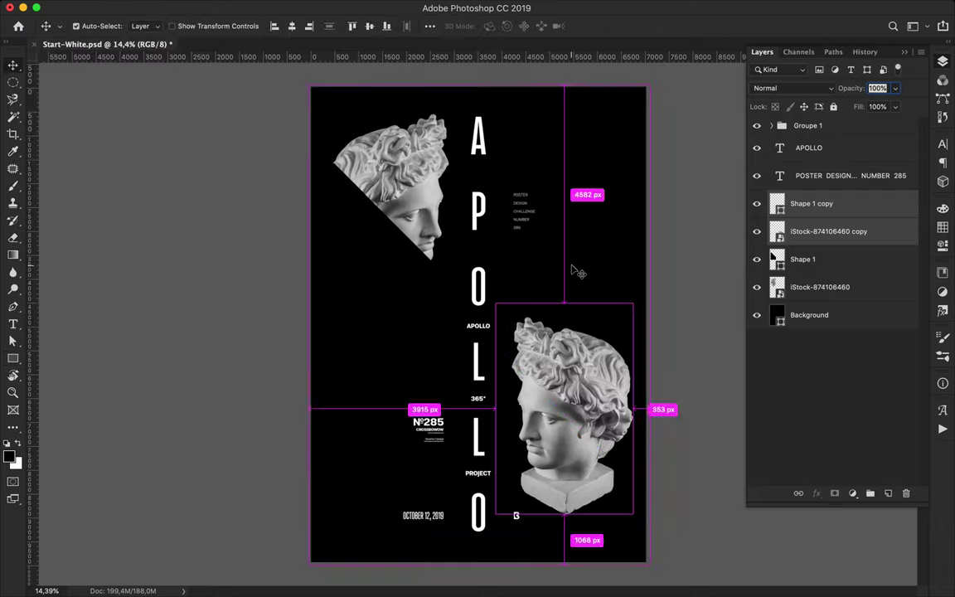
{"action": "left_click", "coordinate": [862, 319]}
Step: Draw a poster-sized rectangle with no fill and a thin white 5 pt stroke
{"action": "key", "text": "u"}
{"action": "mouse_move", "coordinate": [317, 94]}
{"action": "left_mouse_down"}
{"action": "mouse_move", "coordinate": [600, 458]}
{"action": "mouse_move", "coordinate": [640, 557]}
{"action": "left_mouse_up"}
{"action": "left_click", "coordinate": [147, 26]}
{"action": "left_click", "coordinate": [51, 47]}
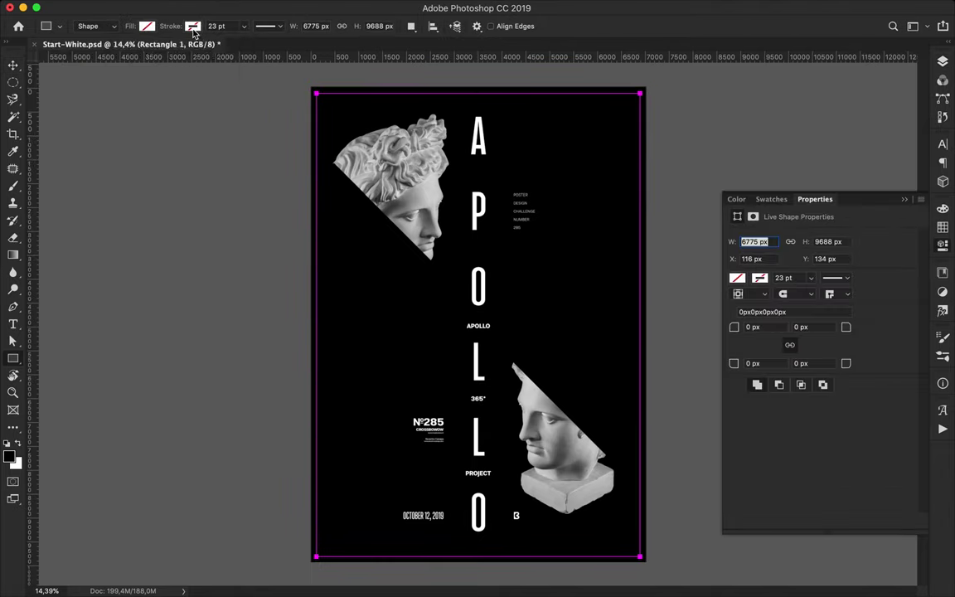
{"action": "left_click", "coordinate": [194, 31]}
{"action": "left_click", "coordinate": [116, 83]}
{"action": "left_click", "coordinate": [212, 26]}
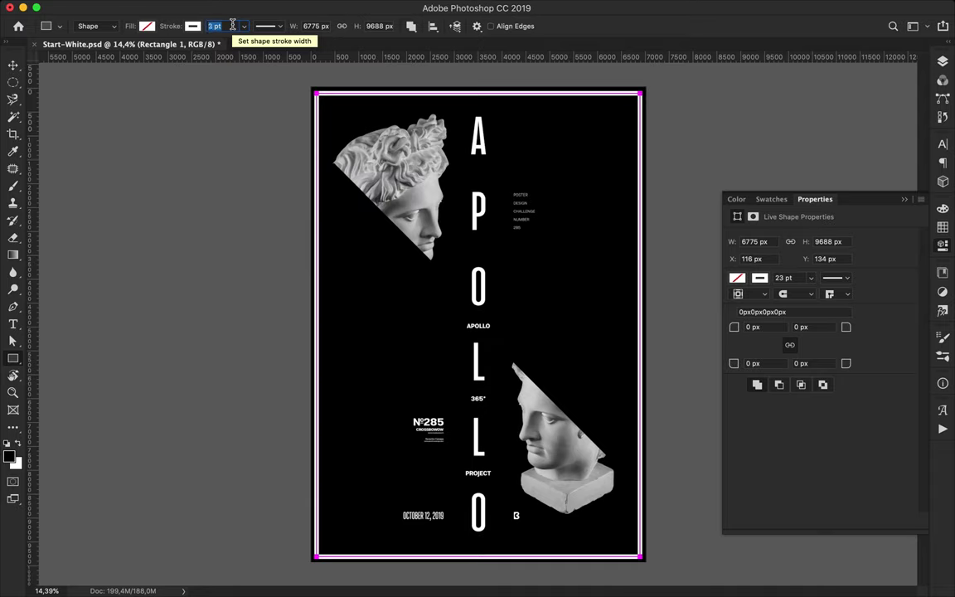
{"action": "type", "text": "1412"}
{"action": "key", "text": "Return"}
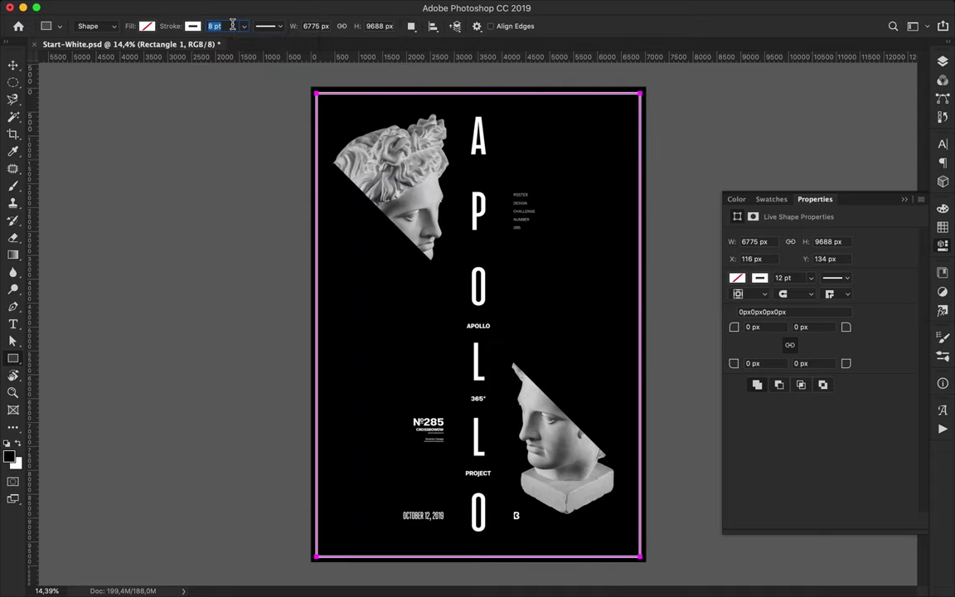
{"action": "type", "text": "5"}
{"action": "key", "text": "Return"}
{"action": "key", "text": "v"}
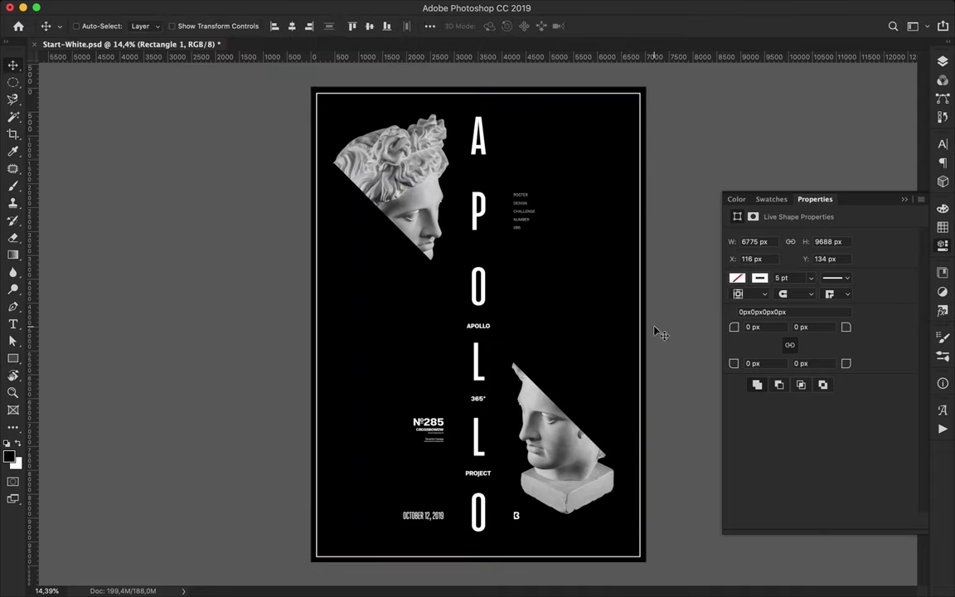
{"action": "left_click", "coordinate": [943, 61]}
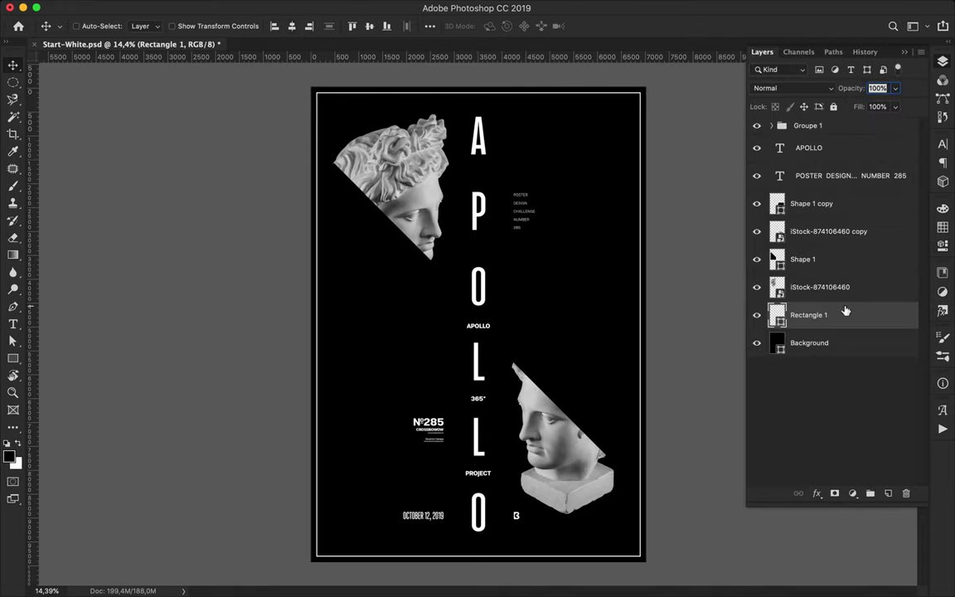
Step: Duplicate the border rectangle and shrink the copy slightly inside the original
{"action": "key", "text": "ctrl+j"}
{"action": "key", "text": "ctrl+t"}
{"action": "left_click_drag", "start_coordinate": [478, 91], "coordinate": [479, 94]}
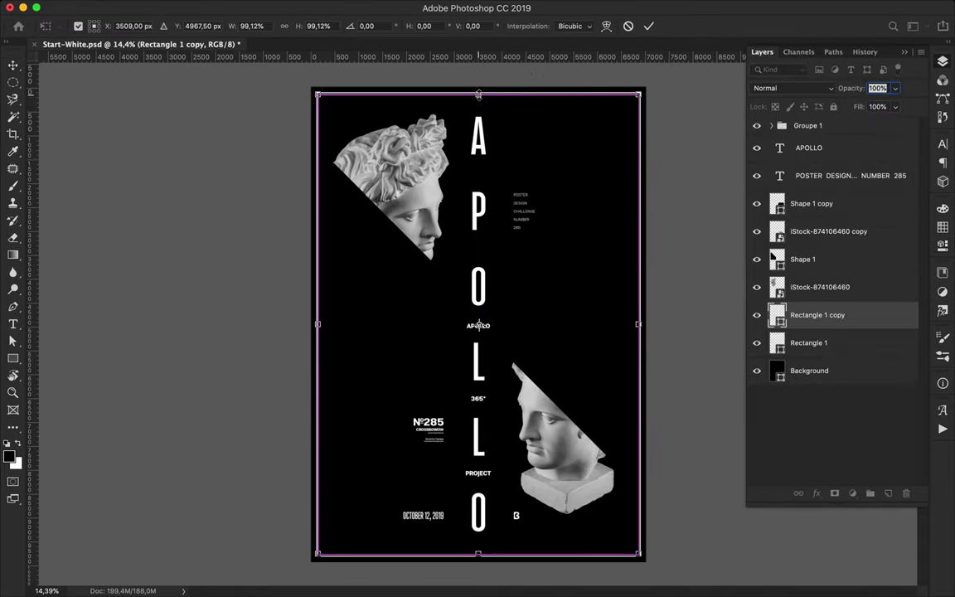
{"action": "key", "text": "Return"}
{"action": "key", "text": "alt+bracketleft"}
{"action": "key", "text": "alt+bracketleft"}
{"action": "key", "text": "alt+bracketright"}
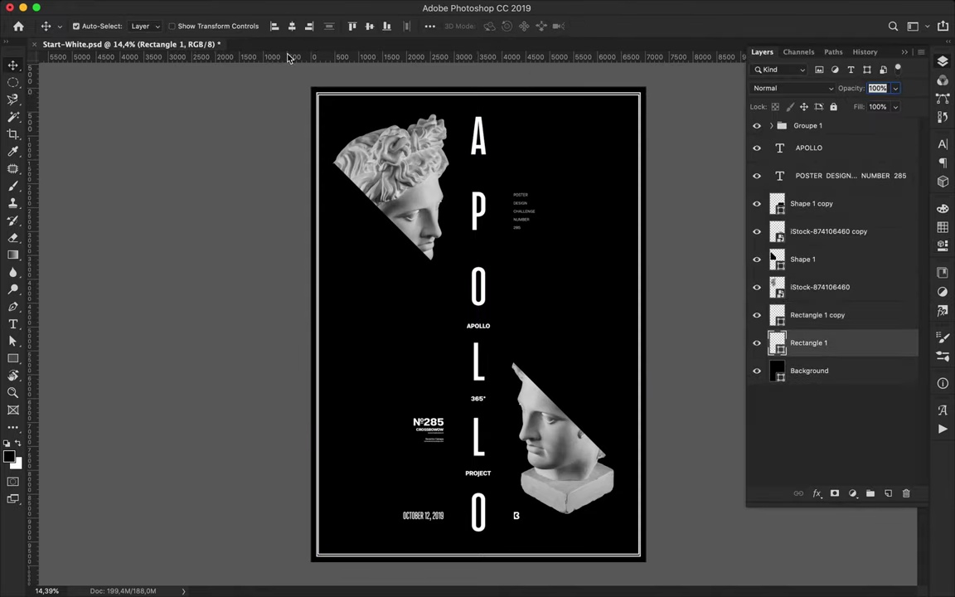
Step: Align the outer border's stroke to the inside and try a 9 pt width
{"action": "key", "text": "a"}
{"action": "left_click", "coordinate": [331, 26]}
{"action": "left_click", "coordinate": [276, 168]}
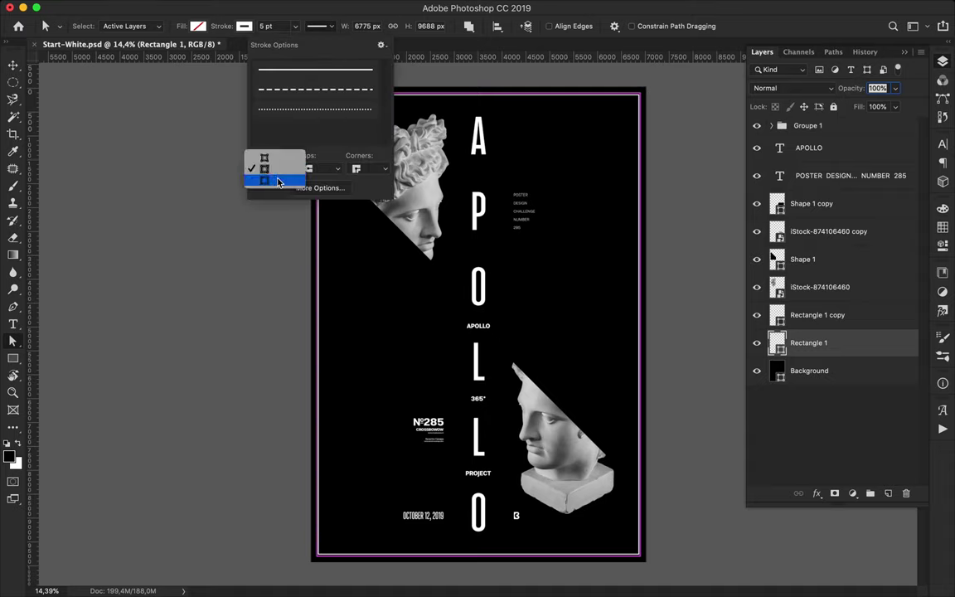
{"action": "left_click", "coordinate": [282, 26]}
{"action": "type", "text": "8"}
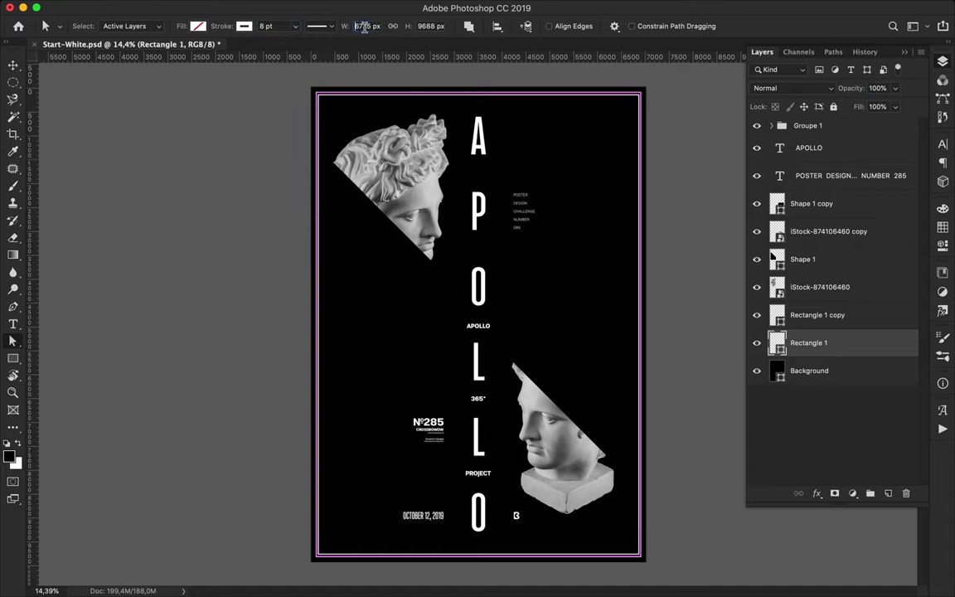
{"action": "type", "text": "9"}
{"action": "key", "text": "Tab"}
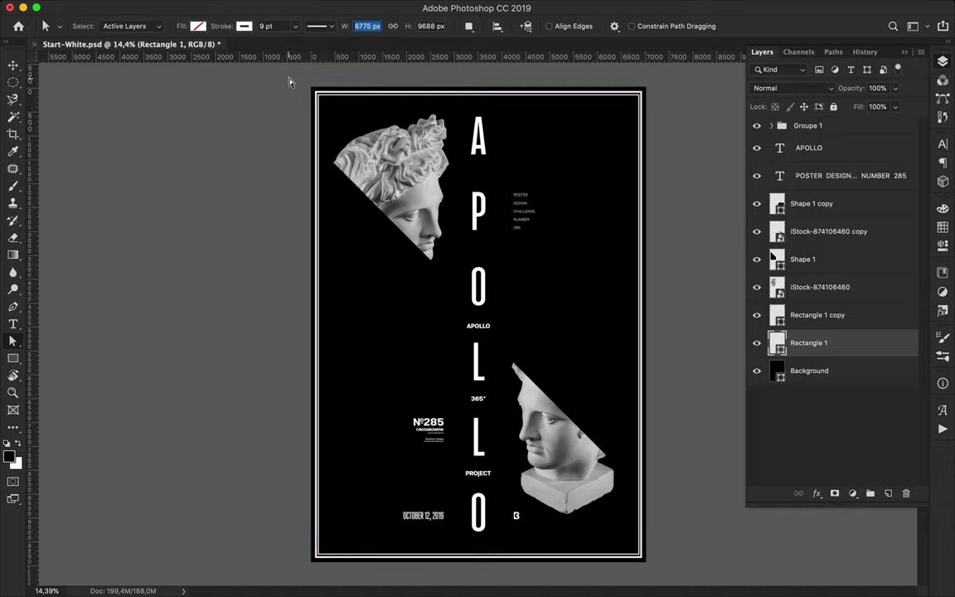
{"action": "type", "text": "v"}
{"action": "key", "text": "Return"}
{"action": "key", "text": "Return"}
{"action": "key", "text": "v"}
{"action": "scroll", "coordinate": [264, 154], "scroll_direction": "up", "scroll_amount": 3}
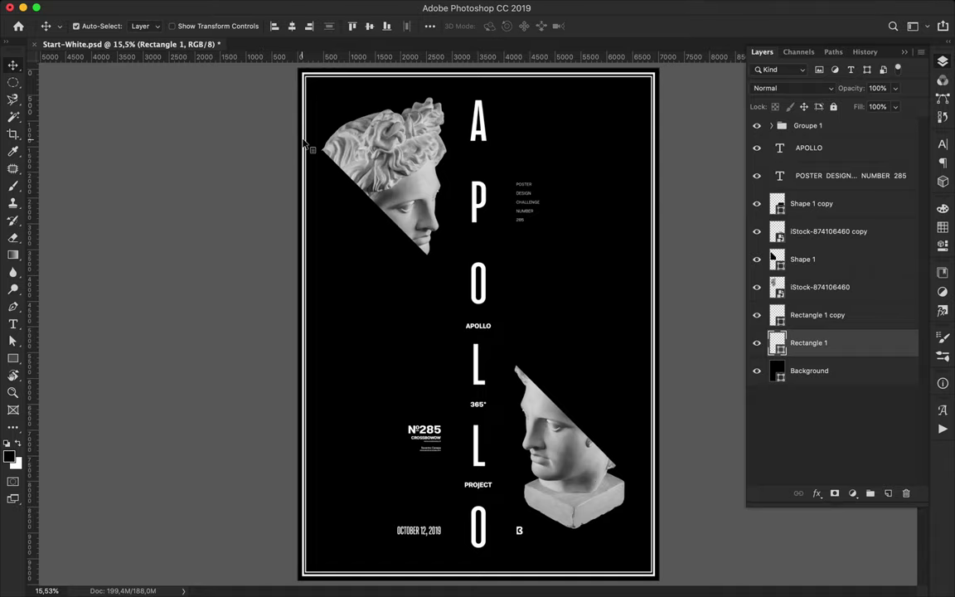
Step: Give the inner border rectangle a 2 pt stroke
{"action": "key", "text": "a"}
{"action": "left_click", "coordinate": [282, 27]}
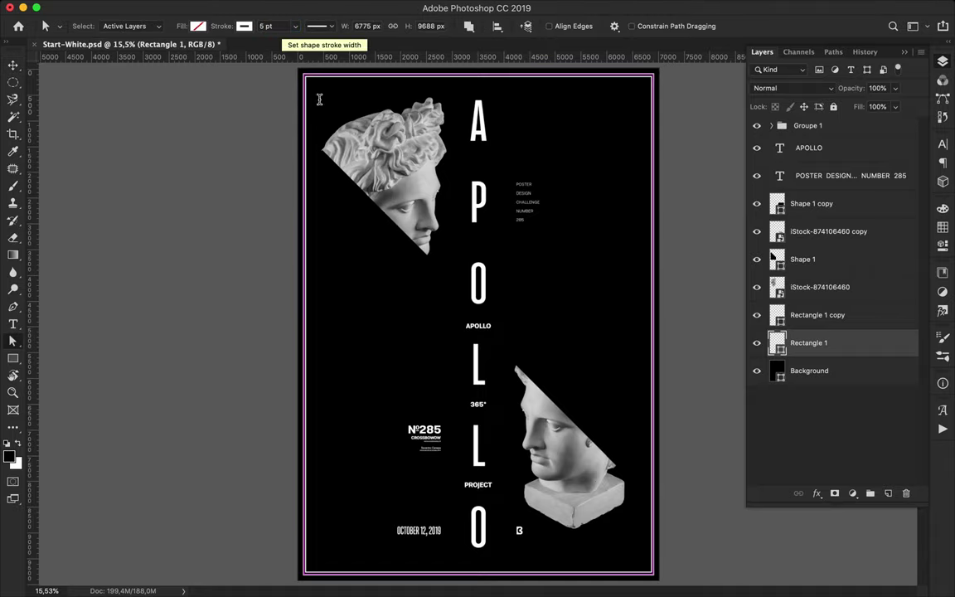
{"action": "scroll", "coordinate": [297, 96], "scroll_direction": "up", "scroll_amount": 5}
{"action": "key", "text": "v"}
{"action": "left_click", "coordinate": [234, 235]}
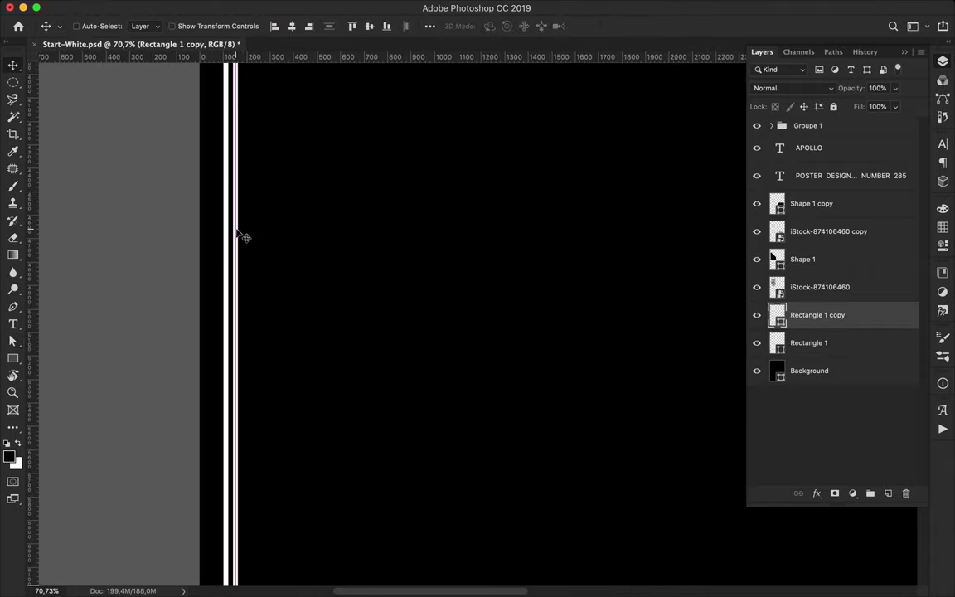
{"action": "key", "text": "a"}
{"action": "left_click", "coordinate": [282, 25]}
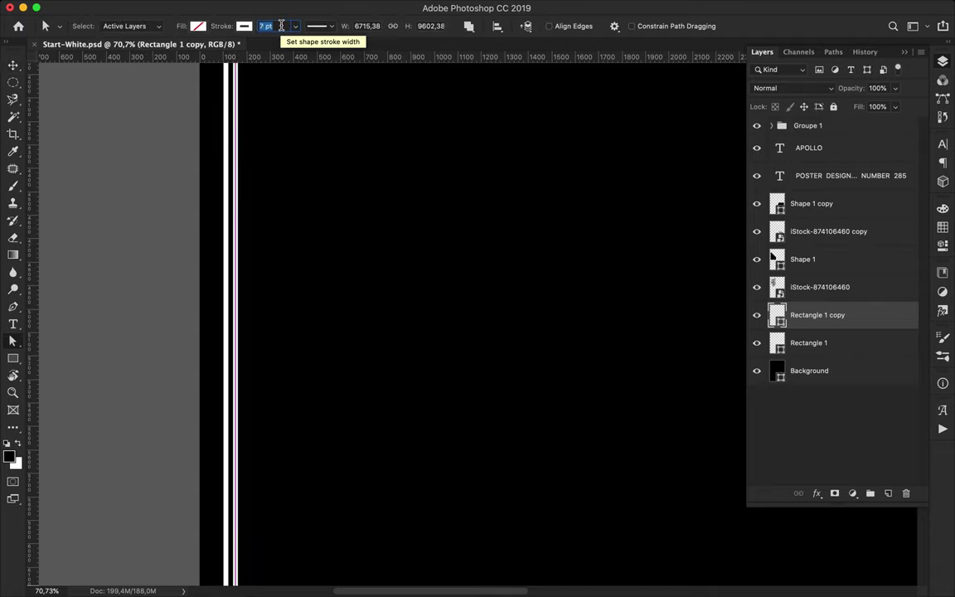
{"action": "type", "text": "2"}
{"action": "key", "text": "Return"}
Step: Check both border paths, deselect, and save the poster
{"action": "key", "text": "ctrl+0"}
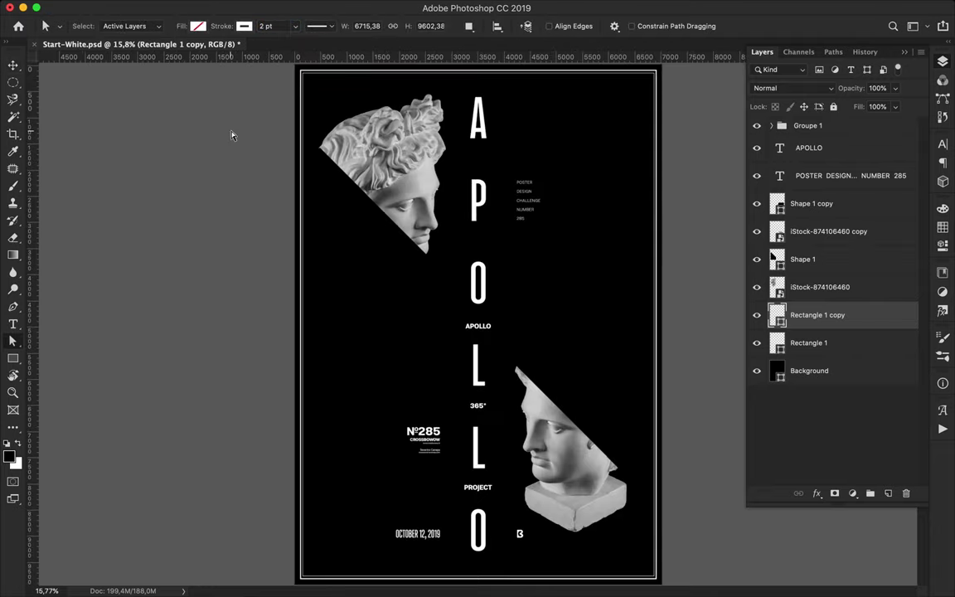
{"action": "left_click", "coordinate": [303, 87]}
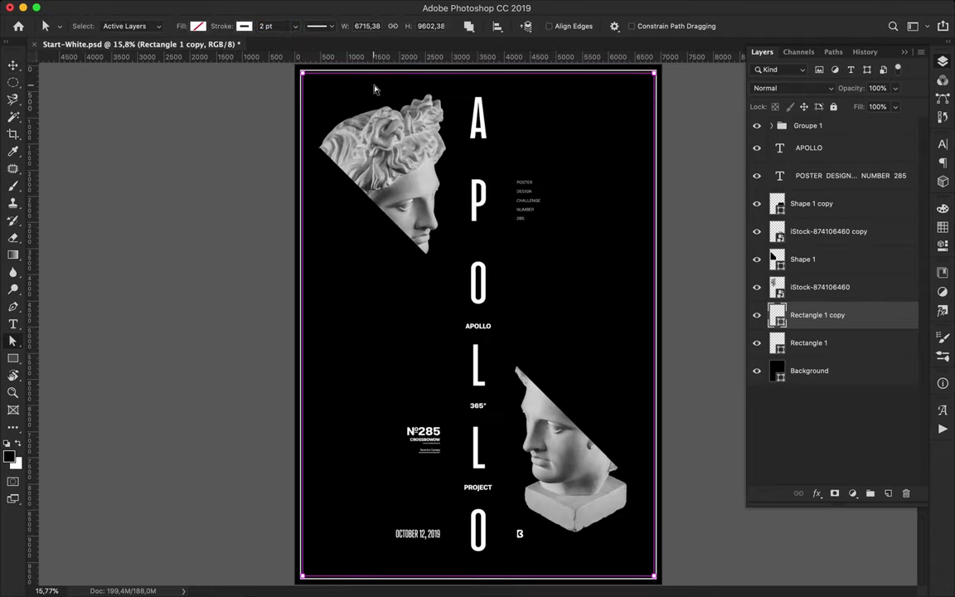
{"action": "left_click", "coordinate": [469, 578], "text": "ctrl"}
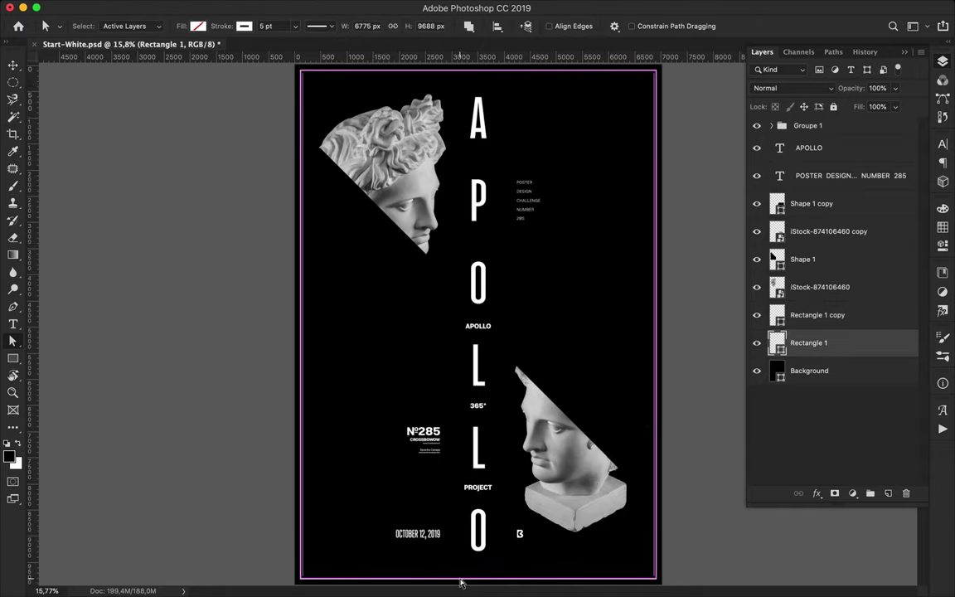
{"action": "left_click", "coordinate": [713, 232]}
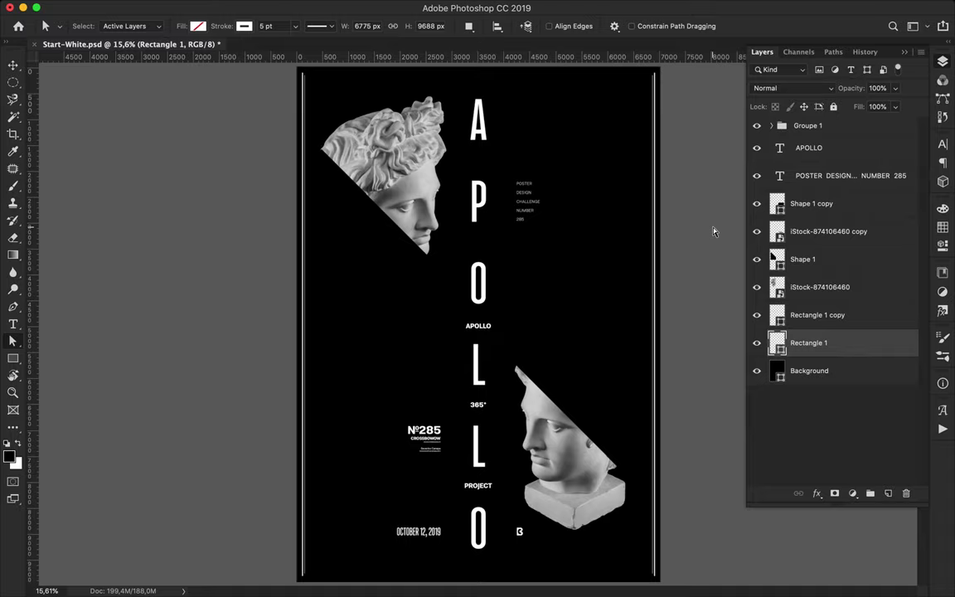
{"action": "key", "text": "ctrl+s"}
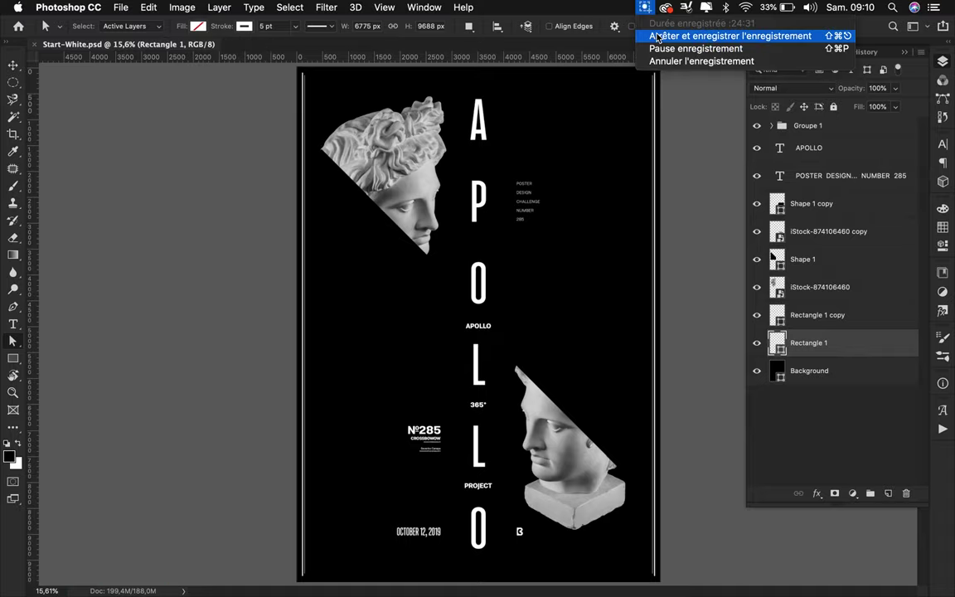